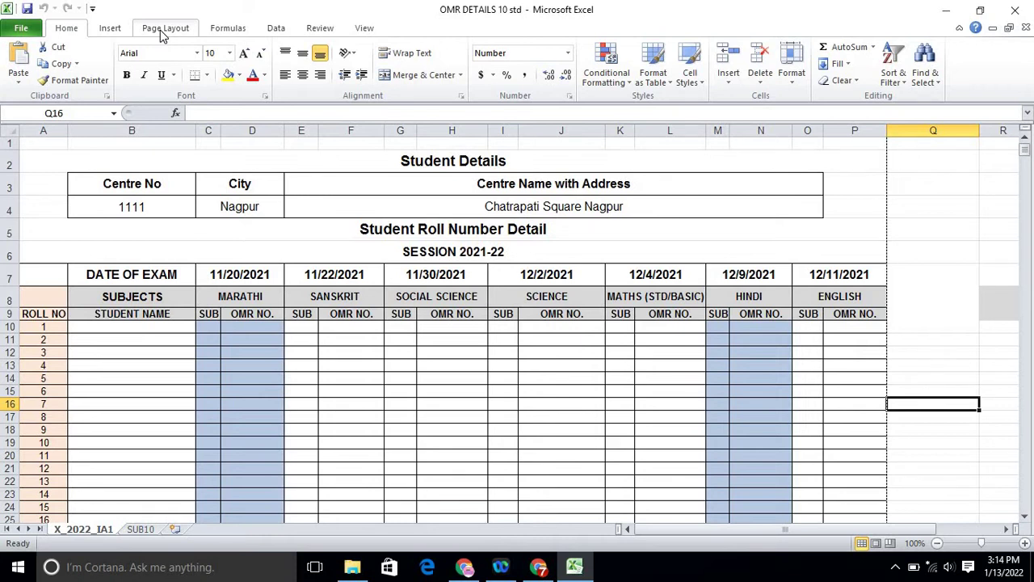
Set the paper size to Legal and review the available page orientations.
left_click(164, 29)
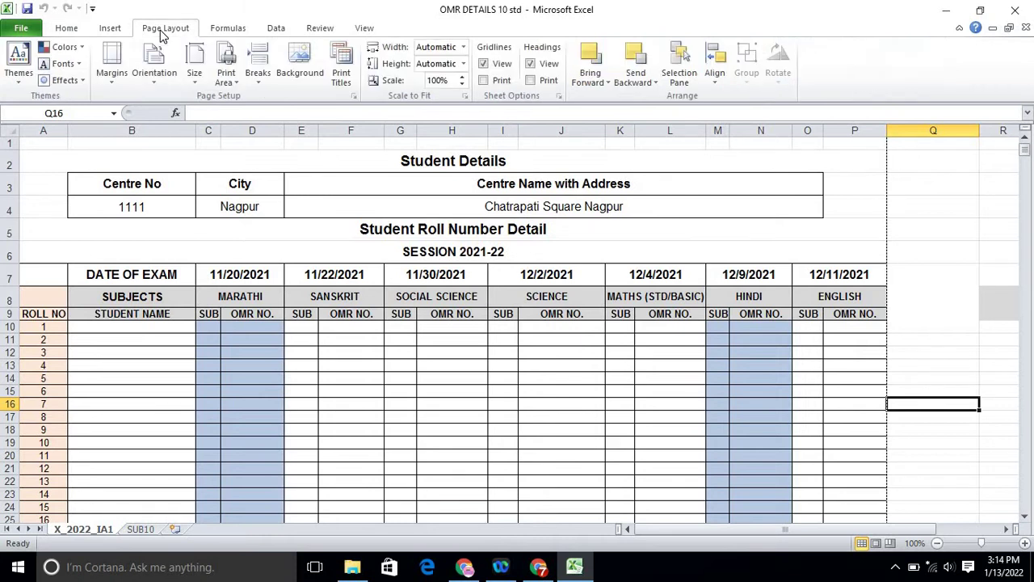
left_click(197, 81)
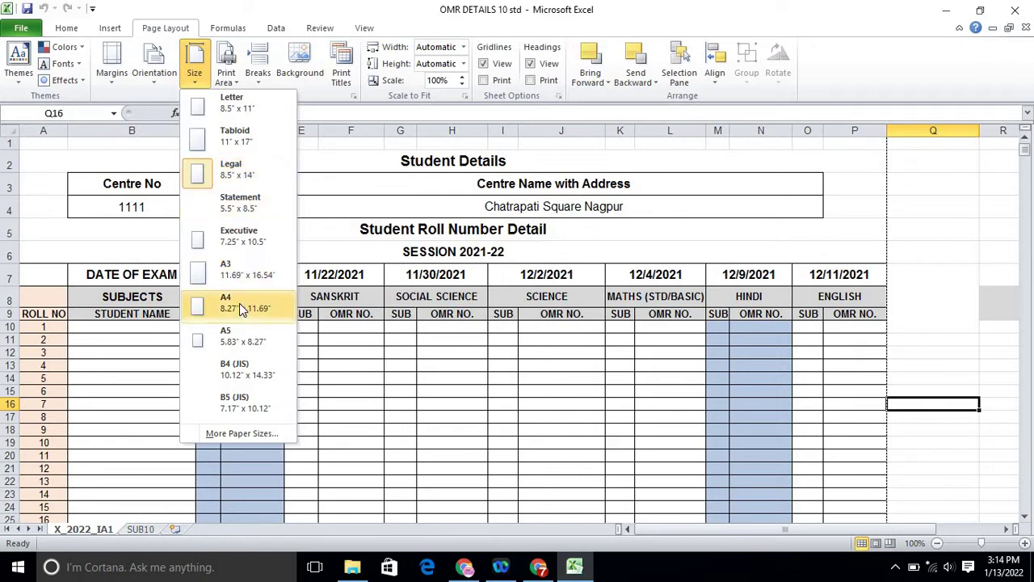
left_click(251, 171)
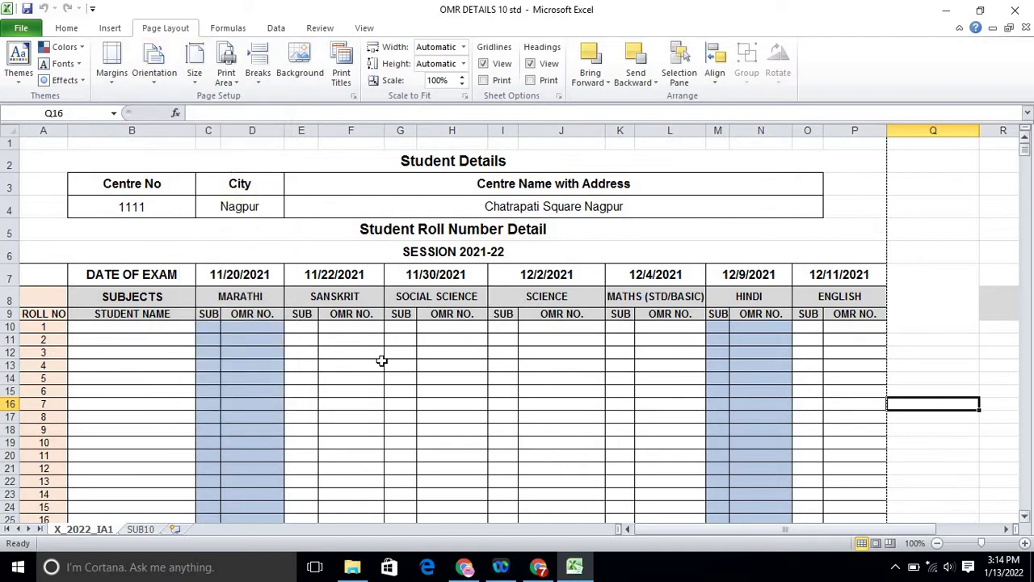
left_click(153, 80)
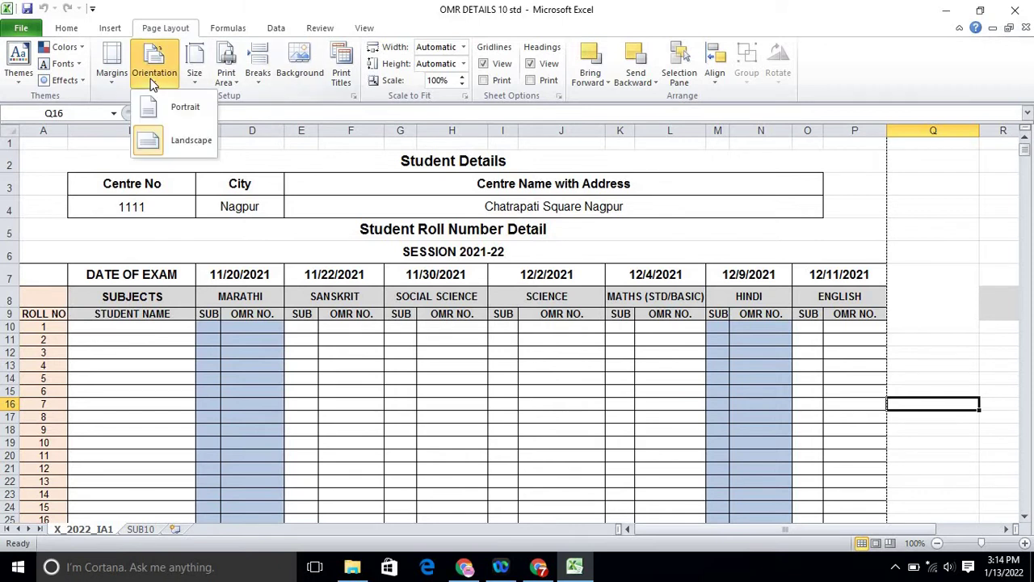
left_click(96, 159)
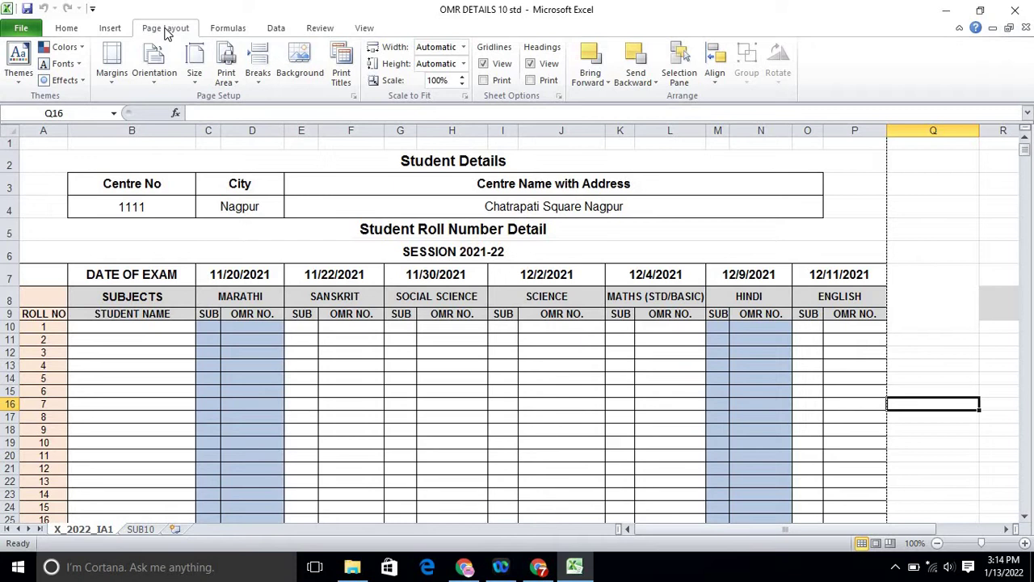
Examine the custom margins, page and header/footer settings in Page Setup, and close it without changes.
left_click(115, 87)
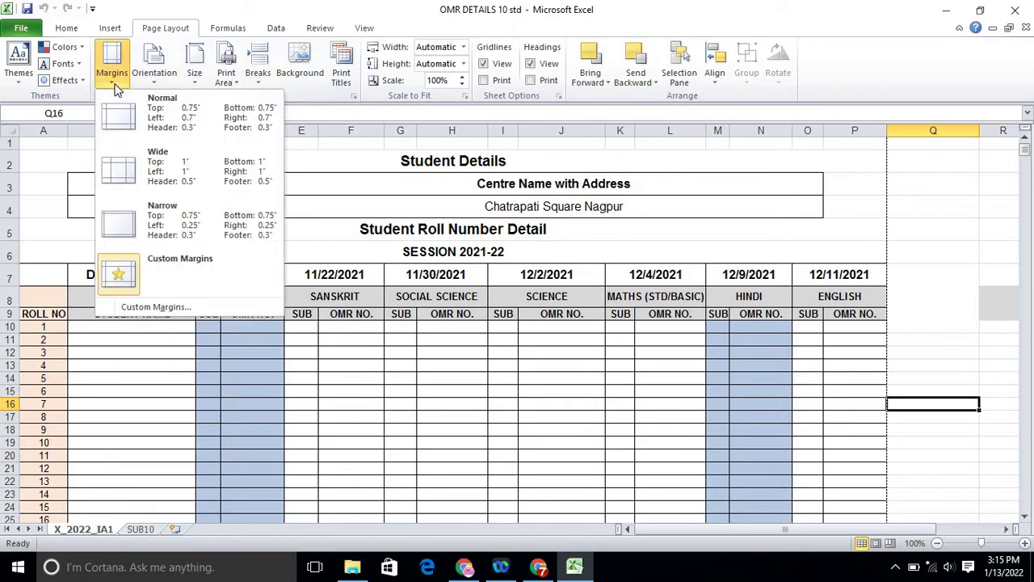
left_click(155, 308)
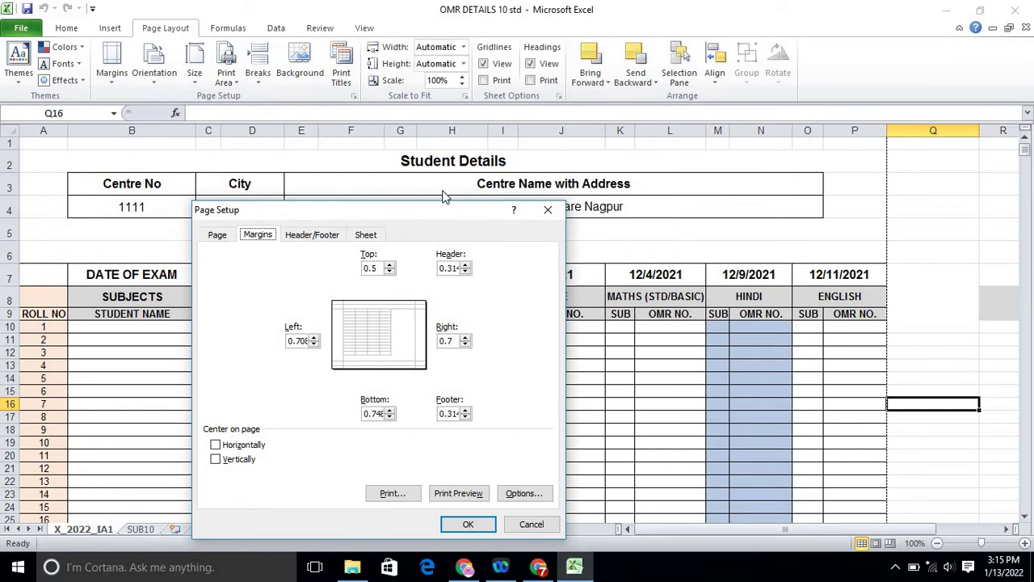
left_click_drag(457, 210, 501, 154)
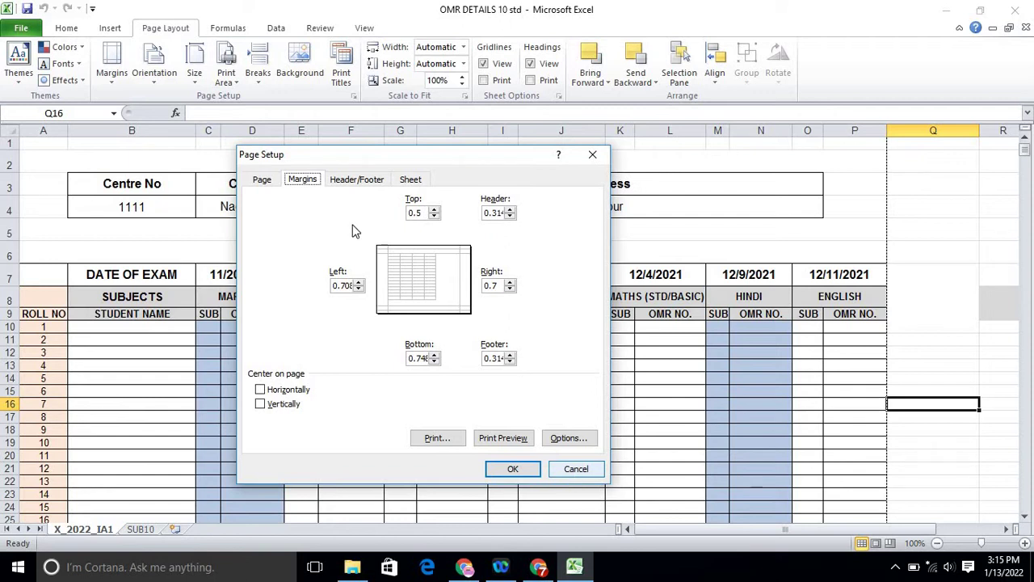
left_click(263, 180)
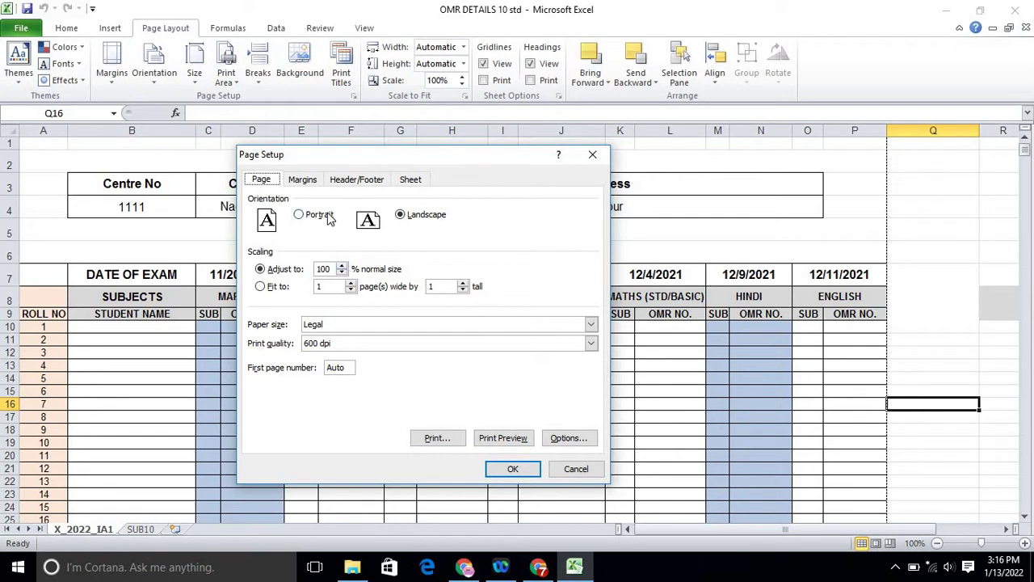
left_click(358, 181)
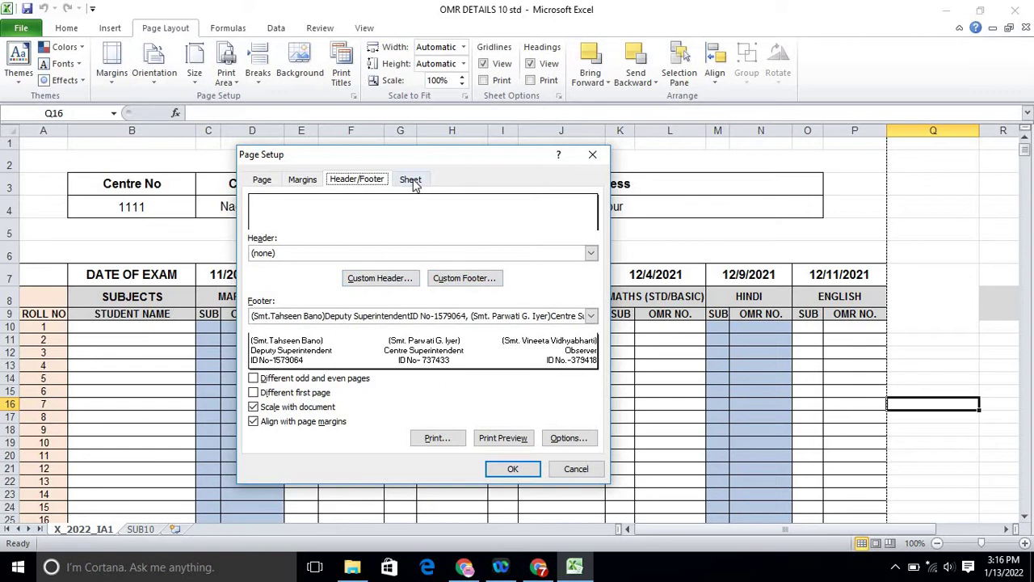
left_click(594, 154)
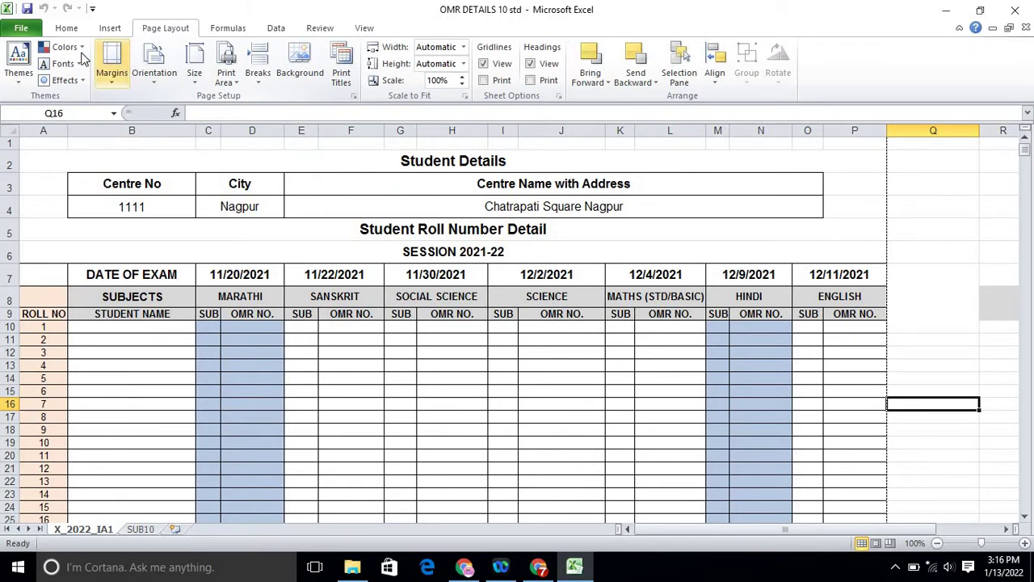
Open the print preview and look through the first three pages of the sheet.
left_click(22, 29)
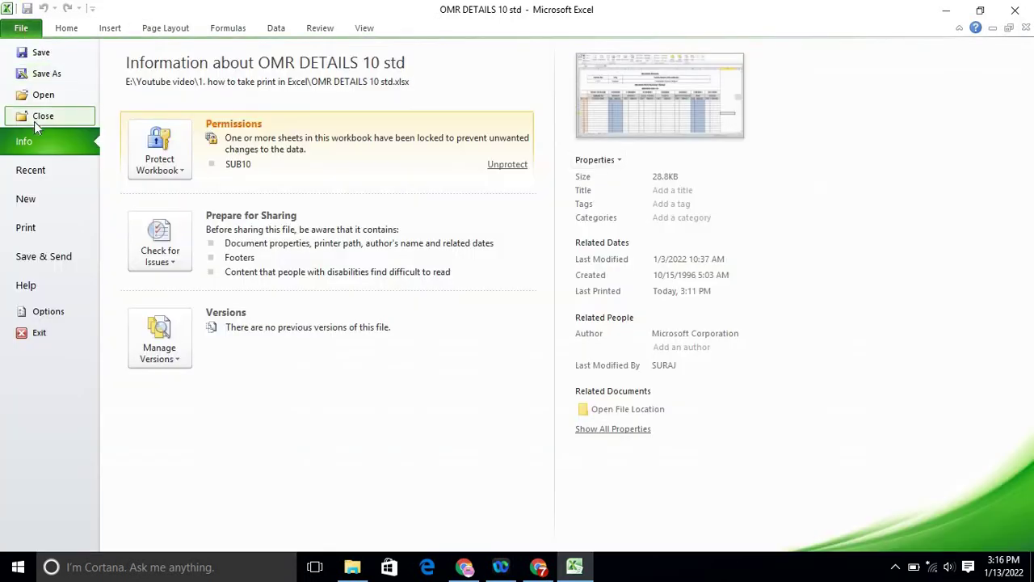
left_click(44, 235)
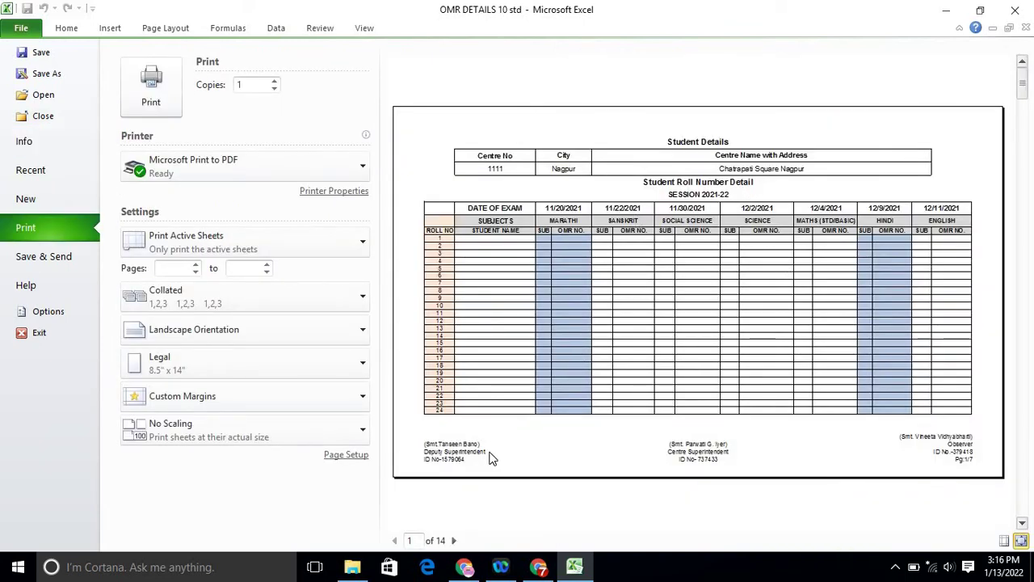
left_click(455, 541)
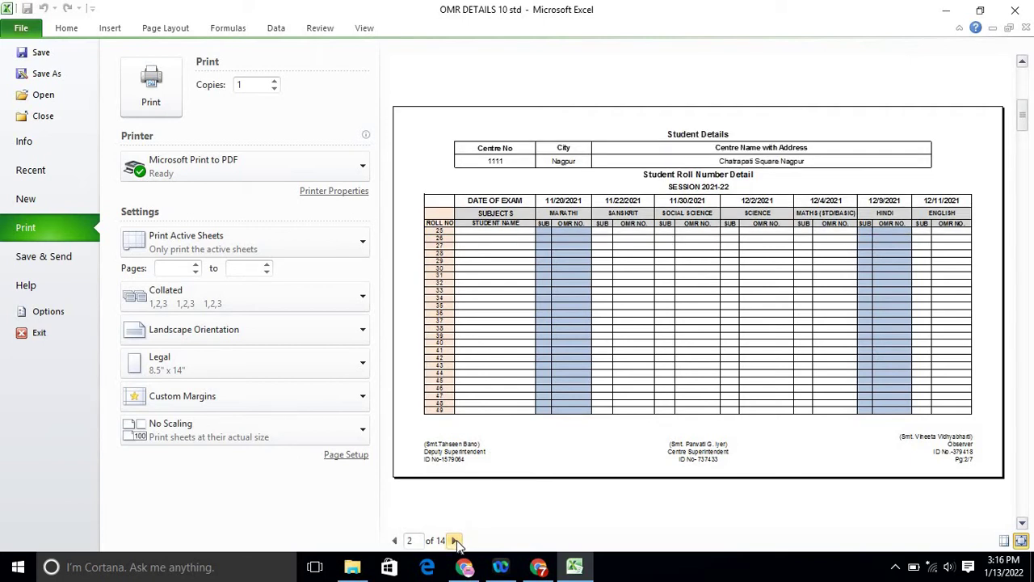
left_click(455, 541)
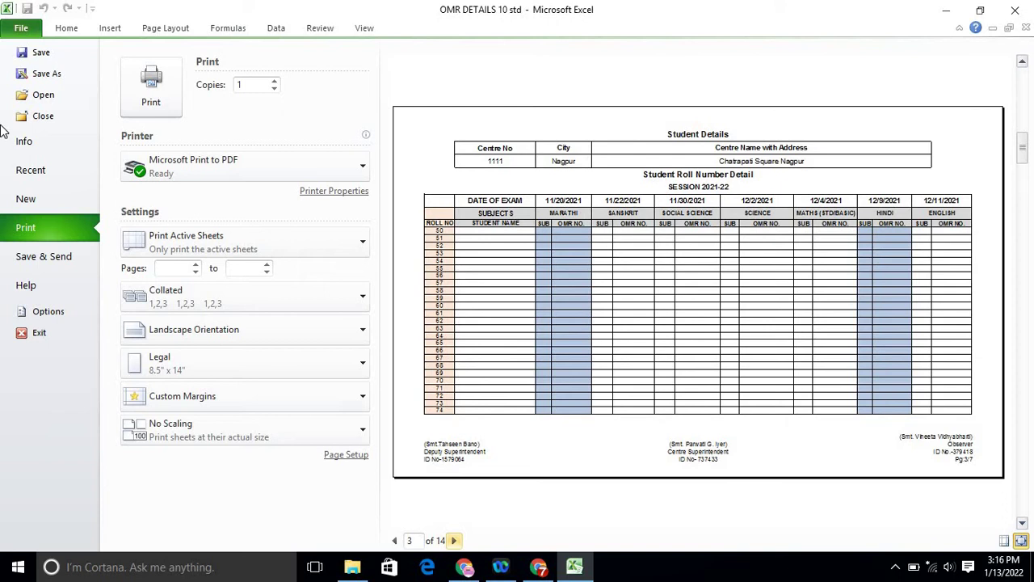
Return to the worksheet and narrow column D slightly.
left_click(66, 28)
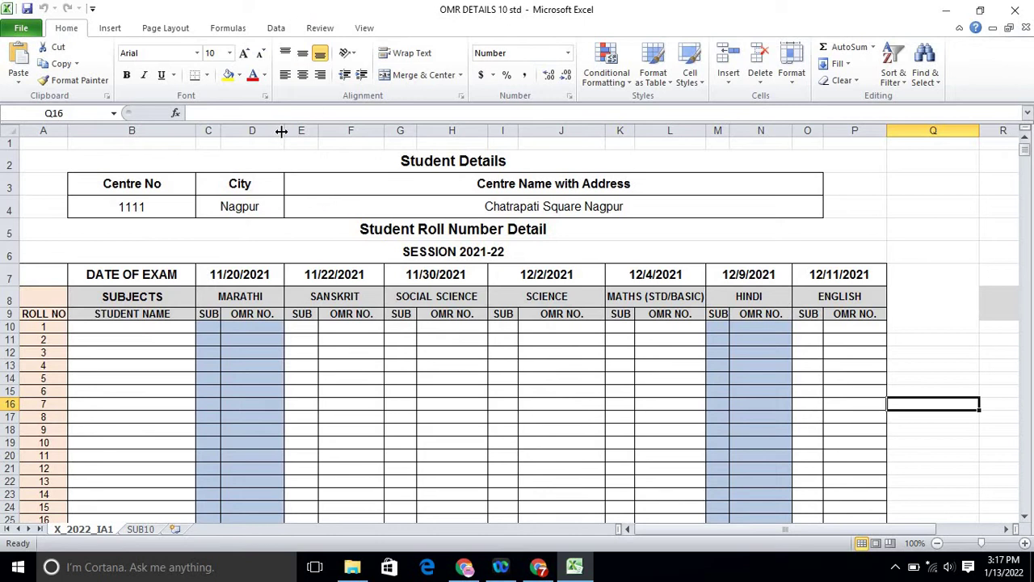
left_click_drag(282, 131, 283, 132)
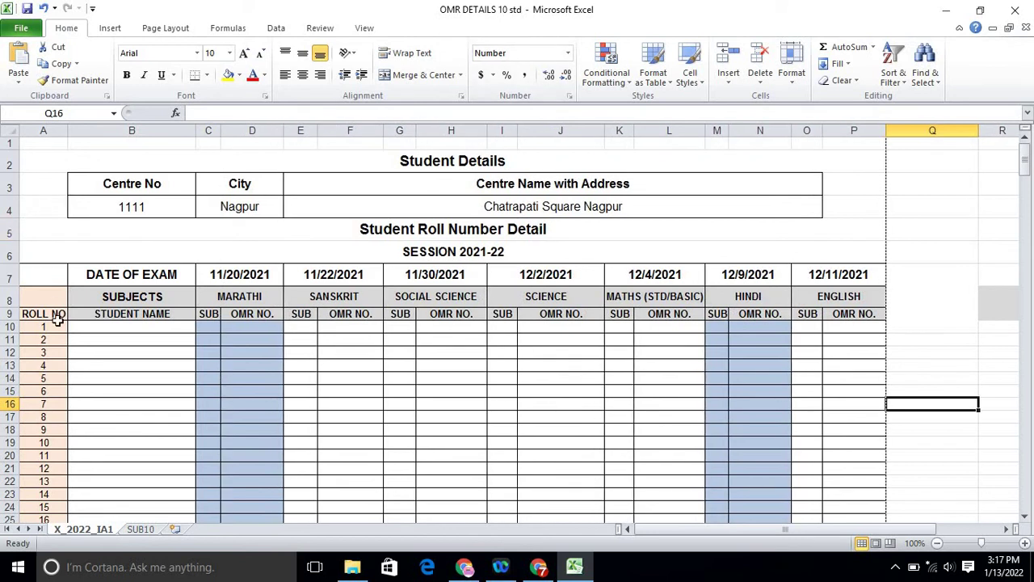
Select the roll number column from A7 to A182 and review the row height and column width options.
left_click(86, 328)
left_click_drag(269, 358, 284, 420)
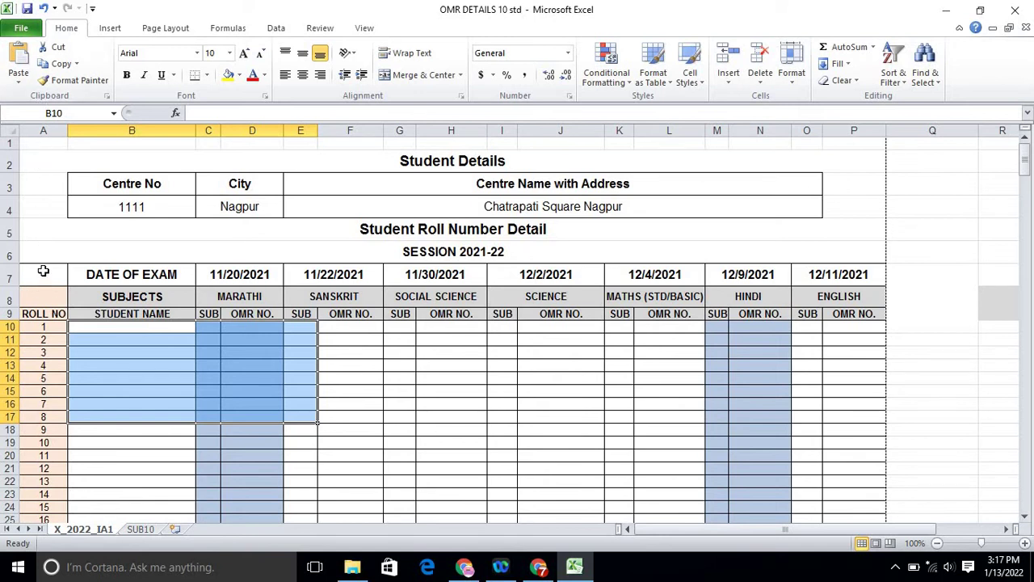
left_click_drag(40, 274, 39, 455)
left_click_drag(37, 494, 60, 501)
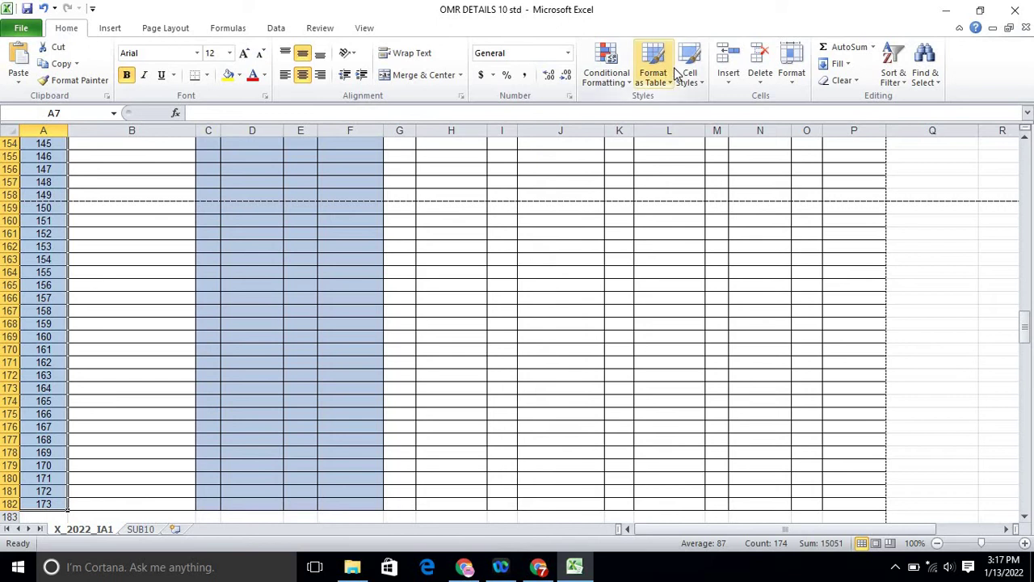
left_click(792, 58)
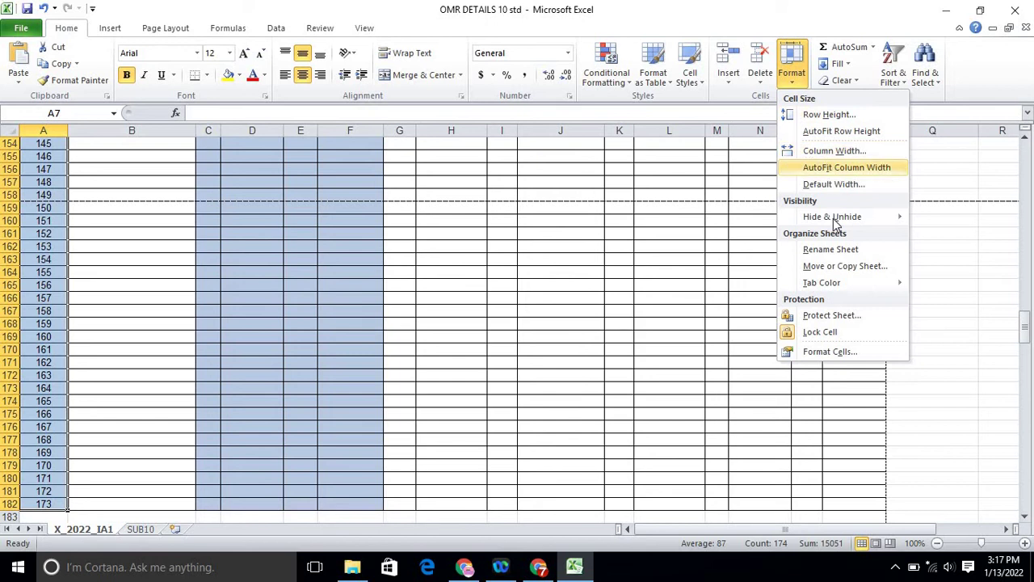
mouse_move(836, 224)
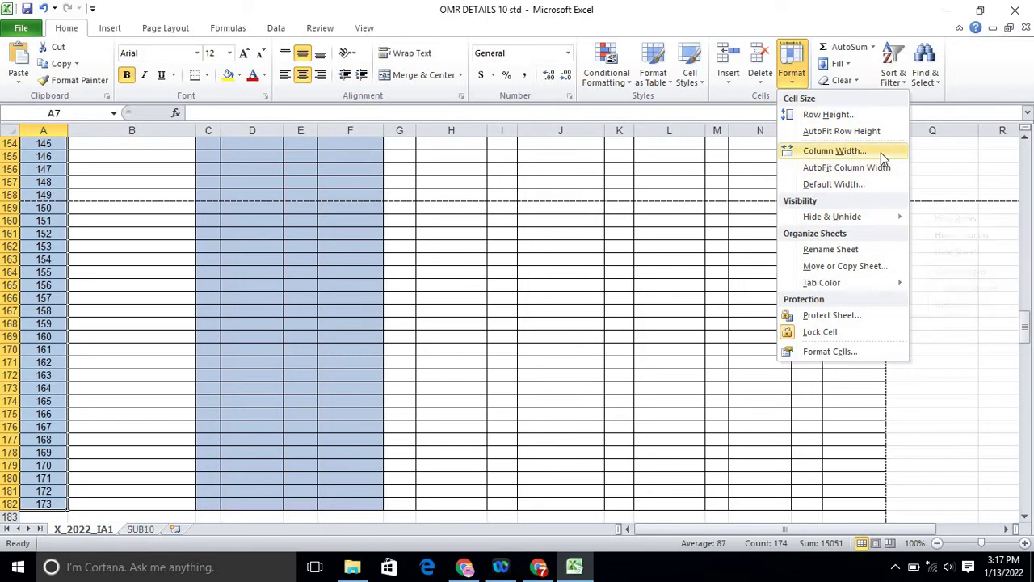
left_click(941, 165)
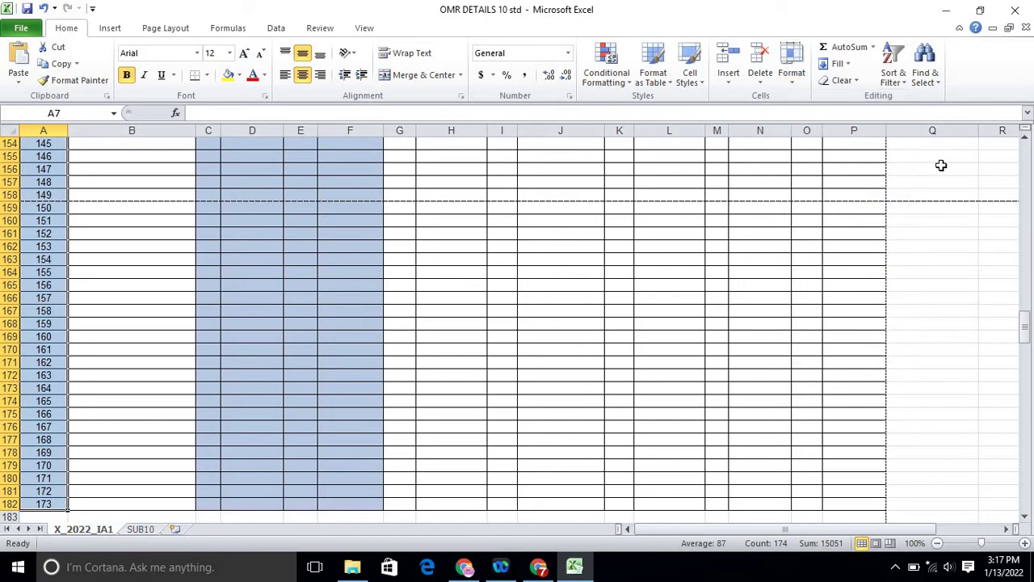
left_click(941, 164)
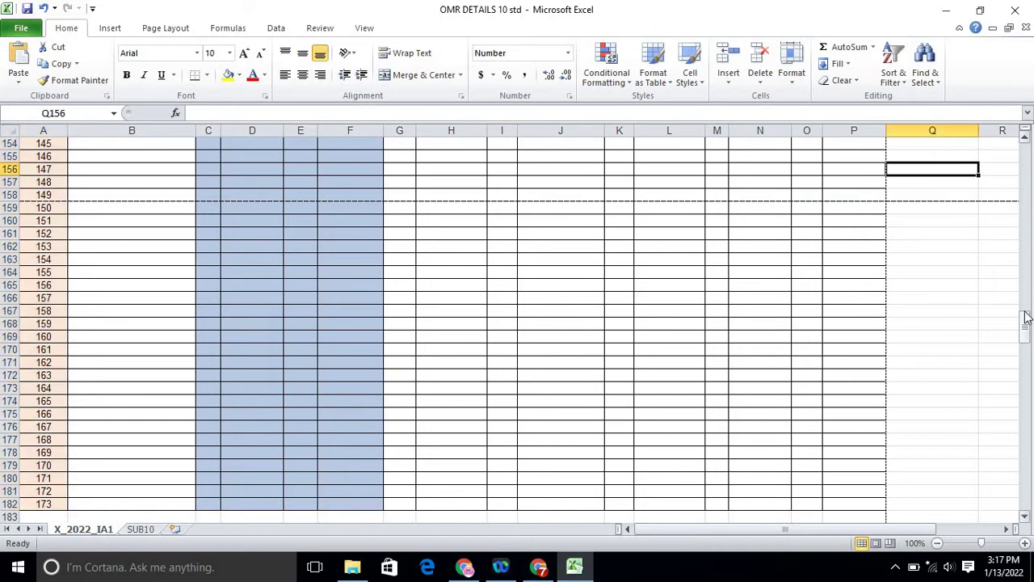
Display the worksheet in Page Break Preview and dismiss the welcome message.
left_click_drag(1026, 323, 1024, 165)
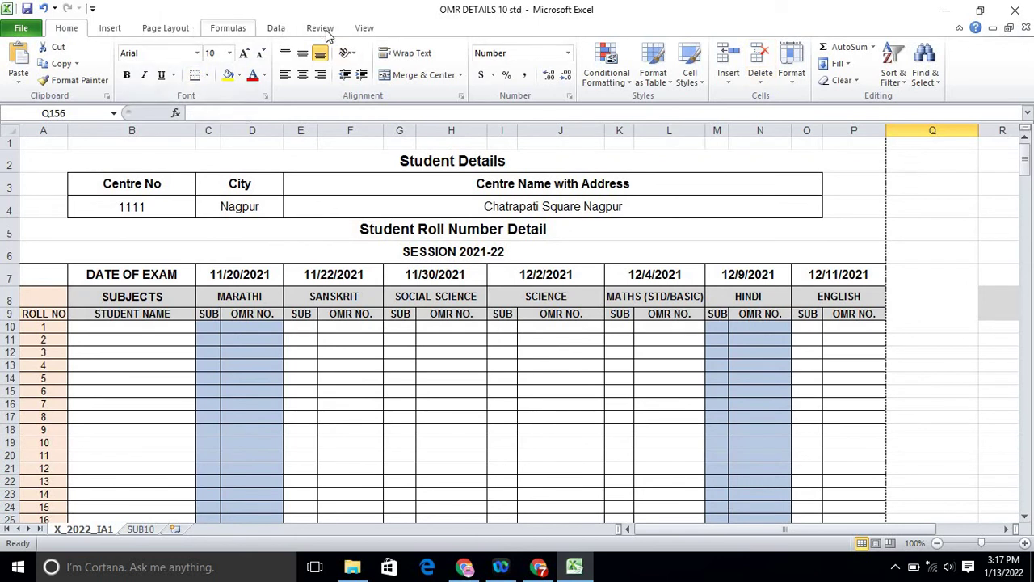
left_click(364, 32)
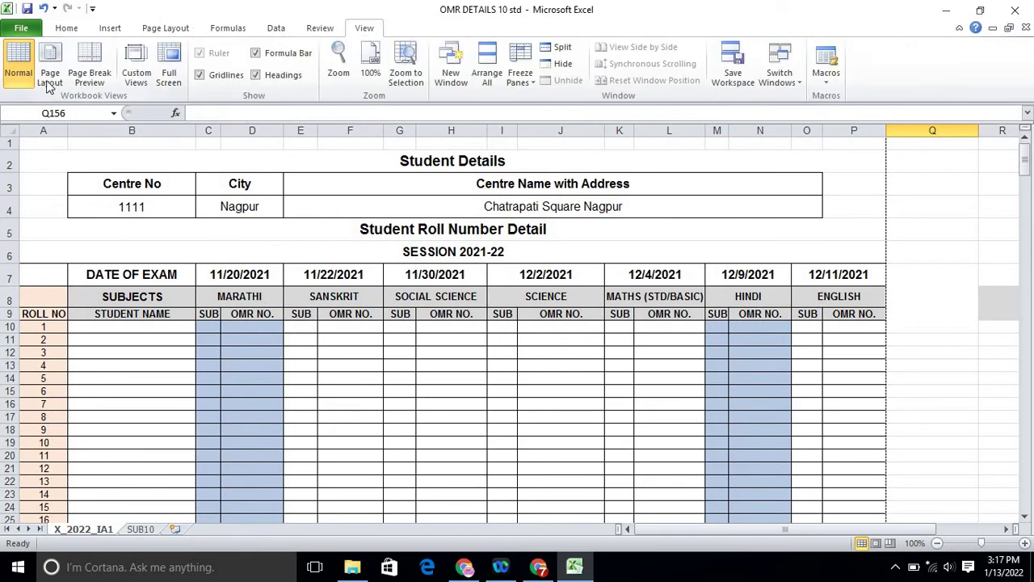
left_click(84, 81)
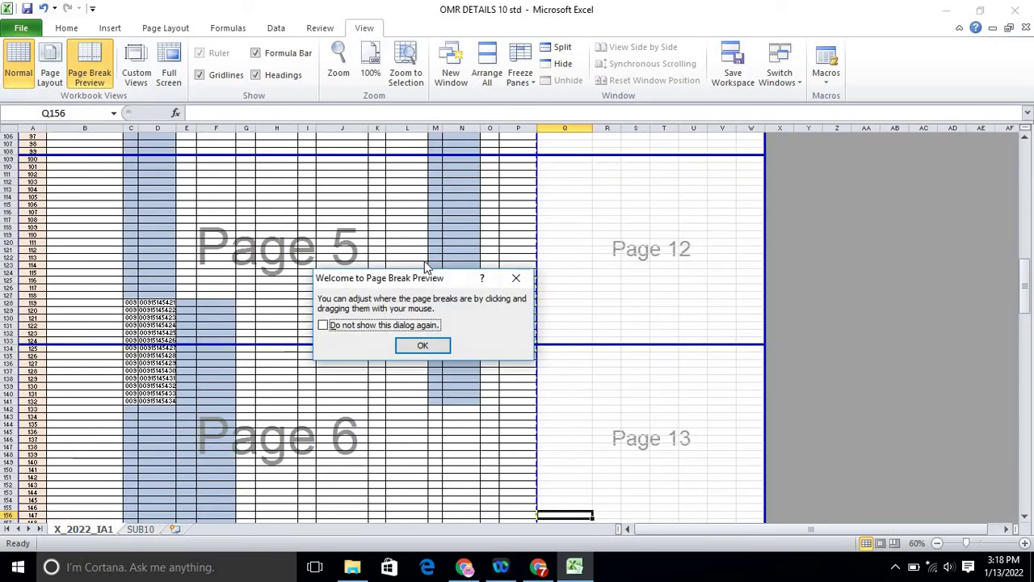
left_click(436, 346)
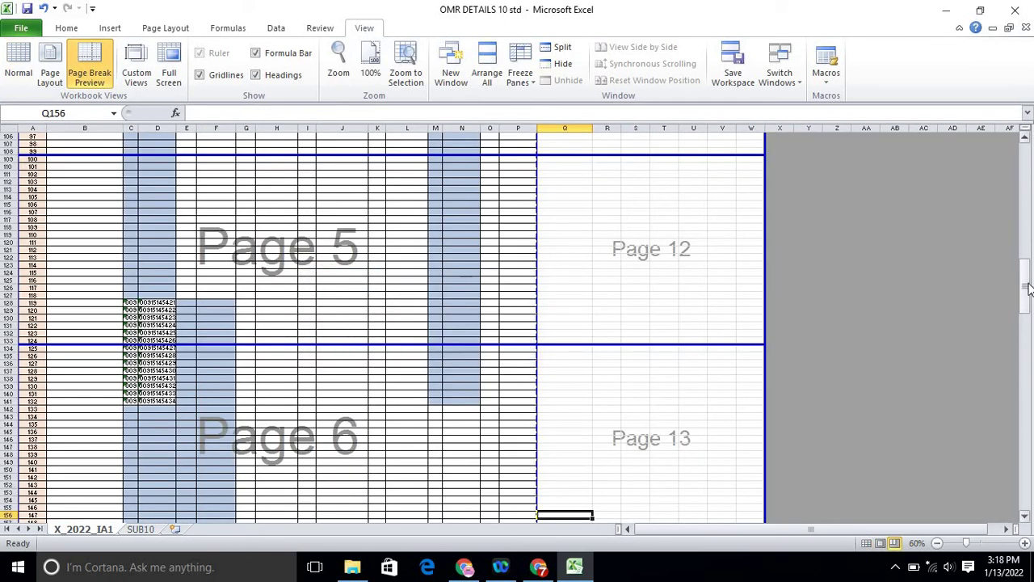
Move the first horizontal page break up below row 31 and back below row 33, and place the vertical break after column P.
left_click_drag(1024, 283, 1031, 177)
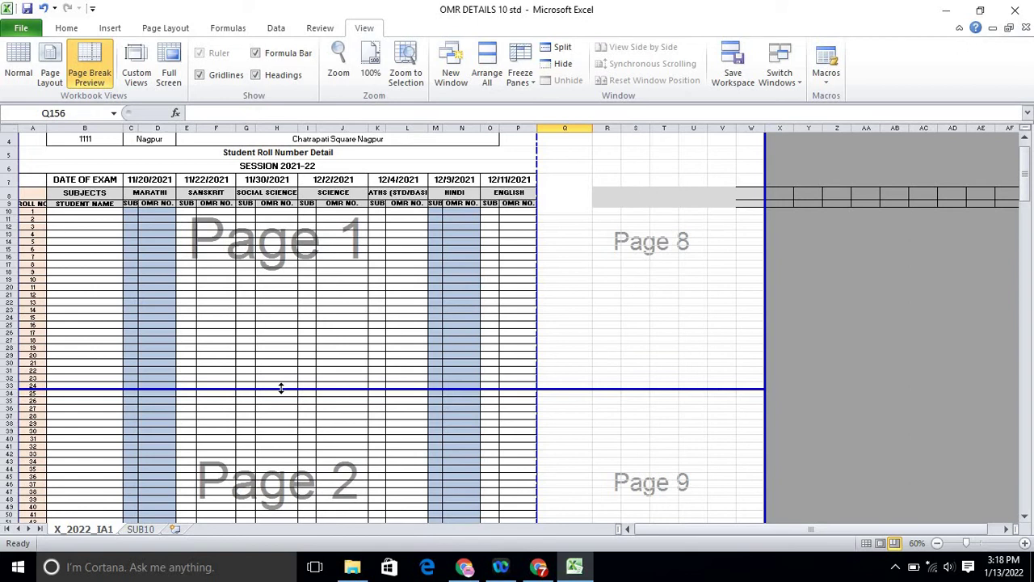
left_click_drag(281, 389, 283, 375)
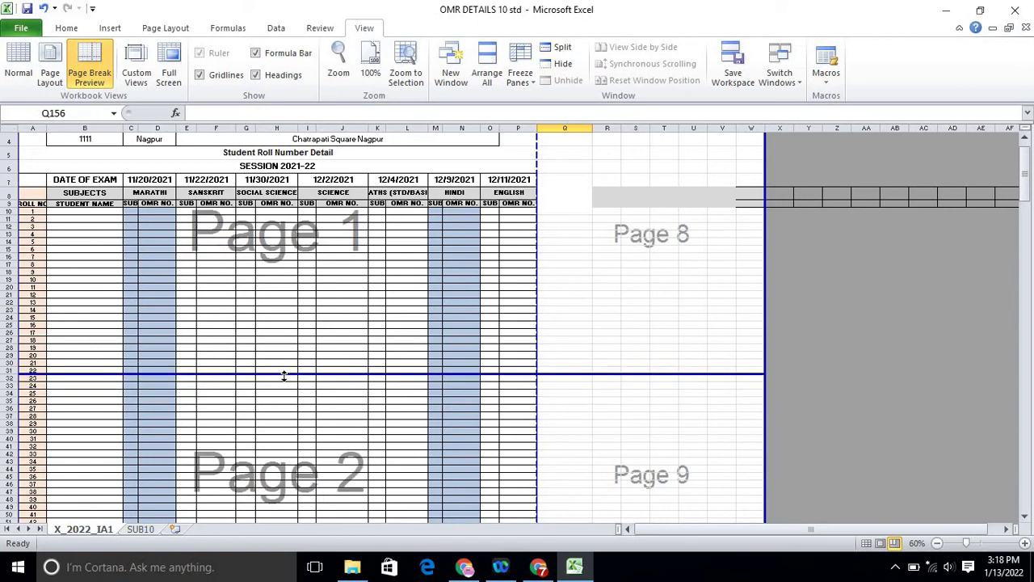
left_click_drag(283, 375, 283, 388)
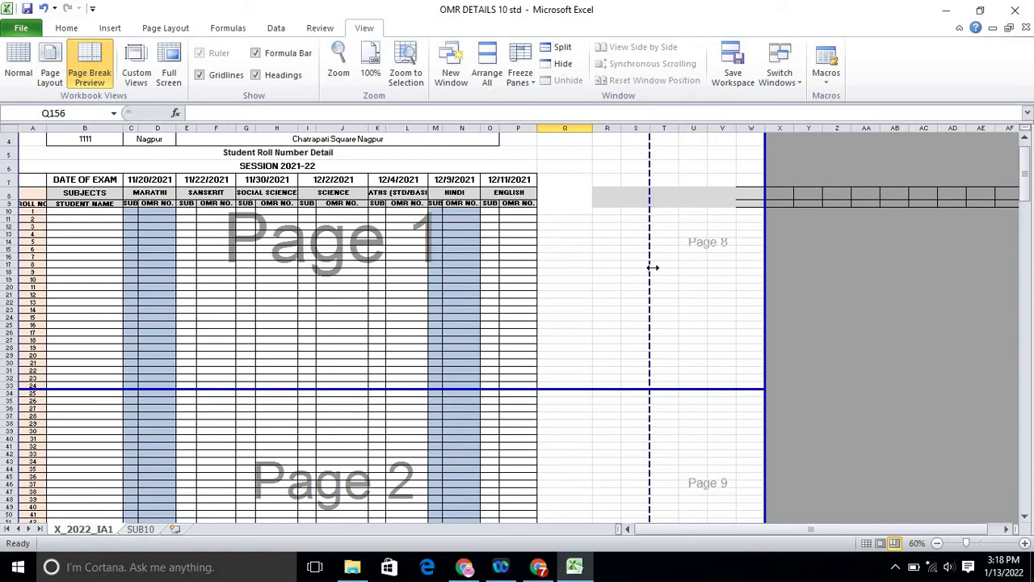
left_click_drag(653, 268, 549, 274)
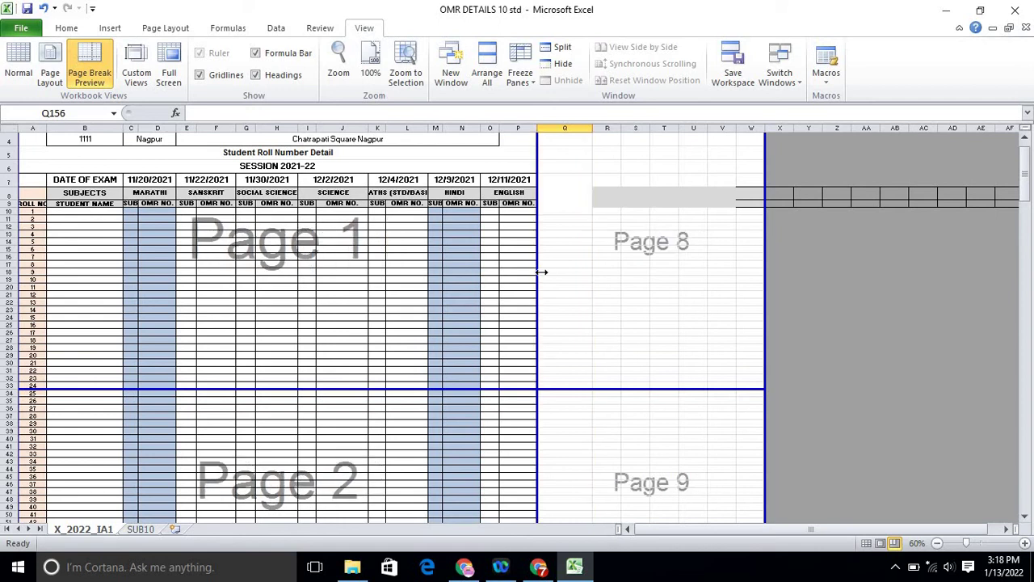
Check the sheet with its adjusted page breaks in the print preview.
left_click(26, 32)
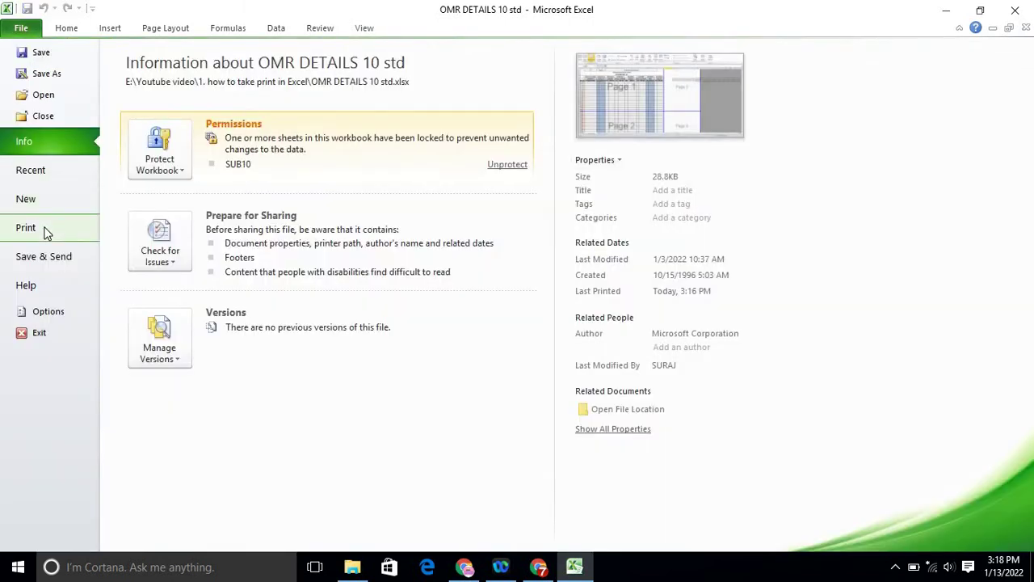
left_click(44, 232)
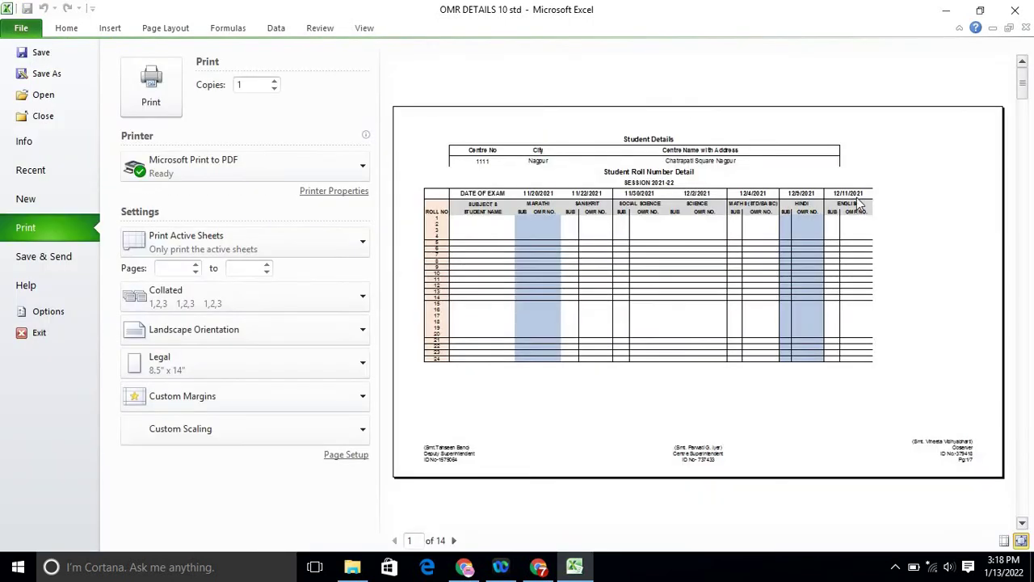
Set the worksheet's print scaling to 100% of normal size in the page setup.
left_click(152, 29)
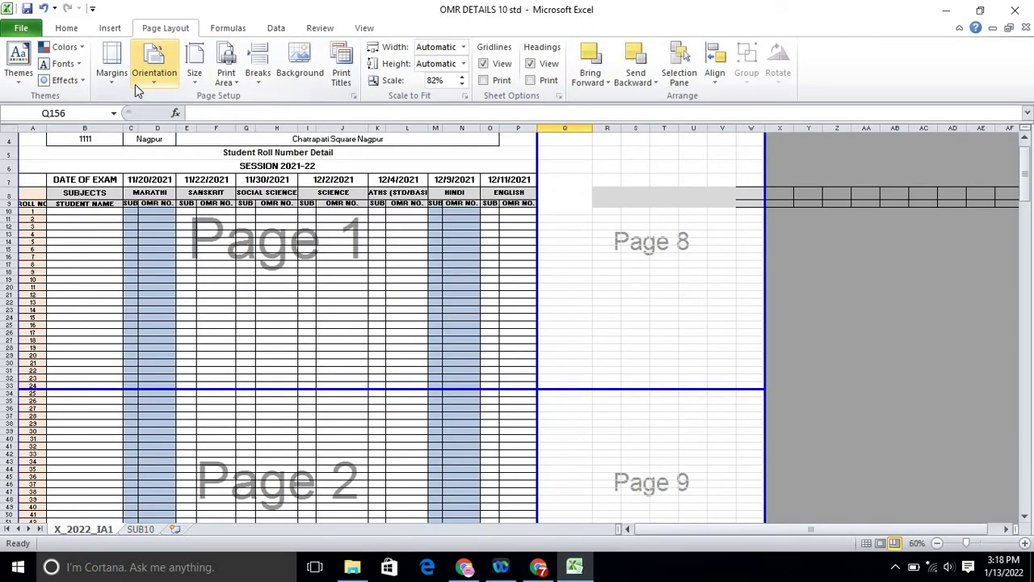
left_click(110, 84)
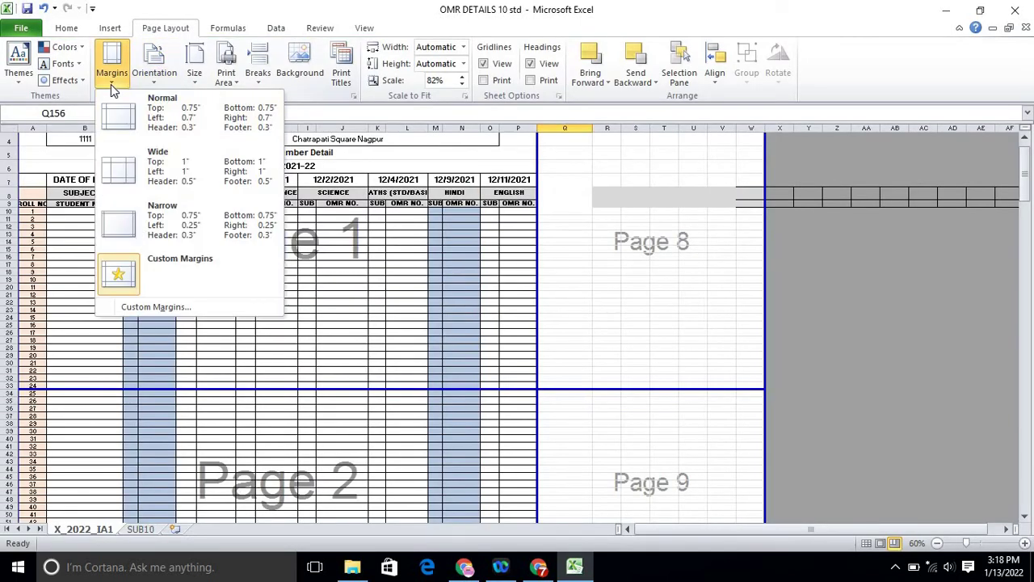
left_click(159, 308)
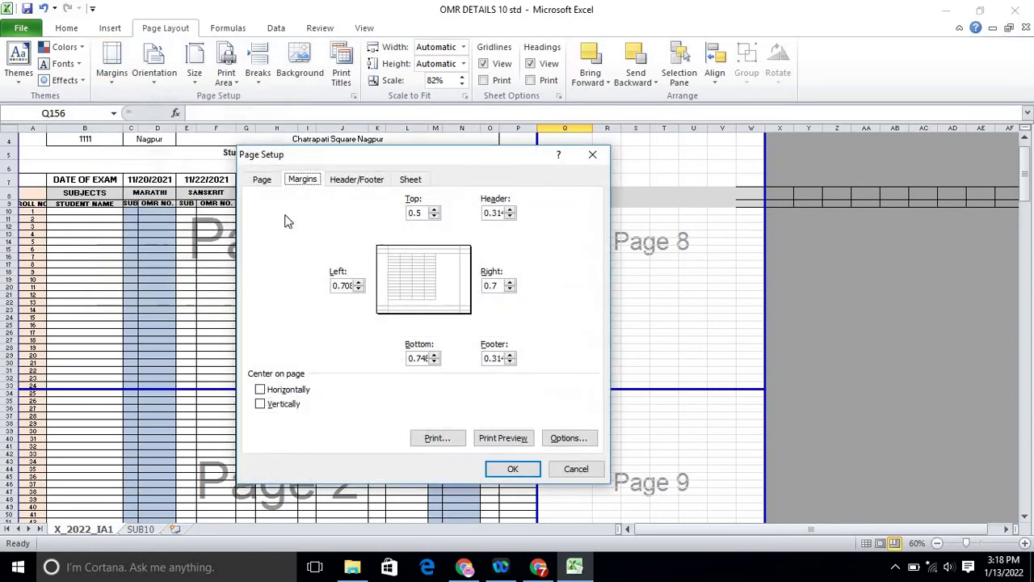
left_click(263, 180)
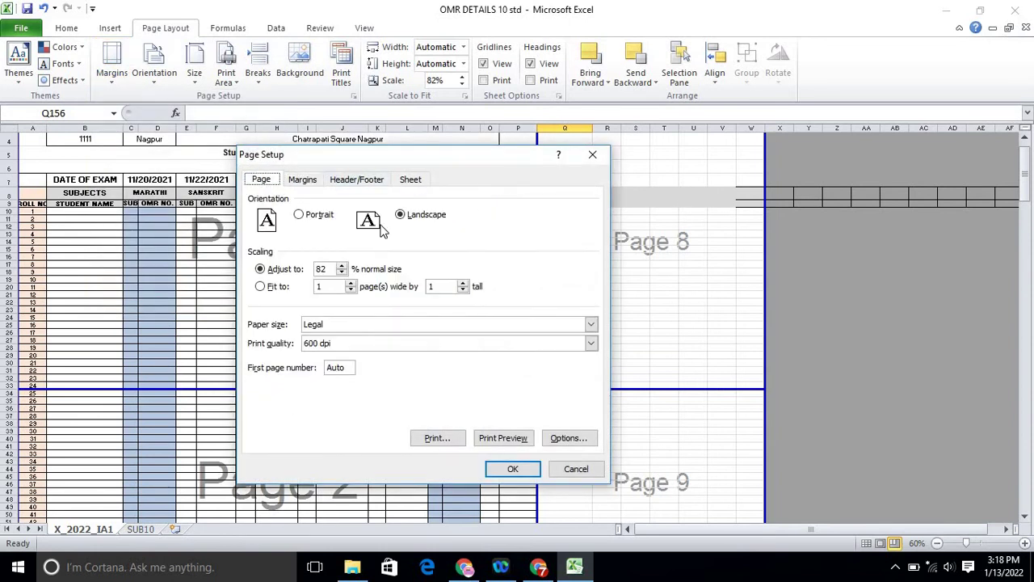
left_click(343, 265)
left_click(342, 265)
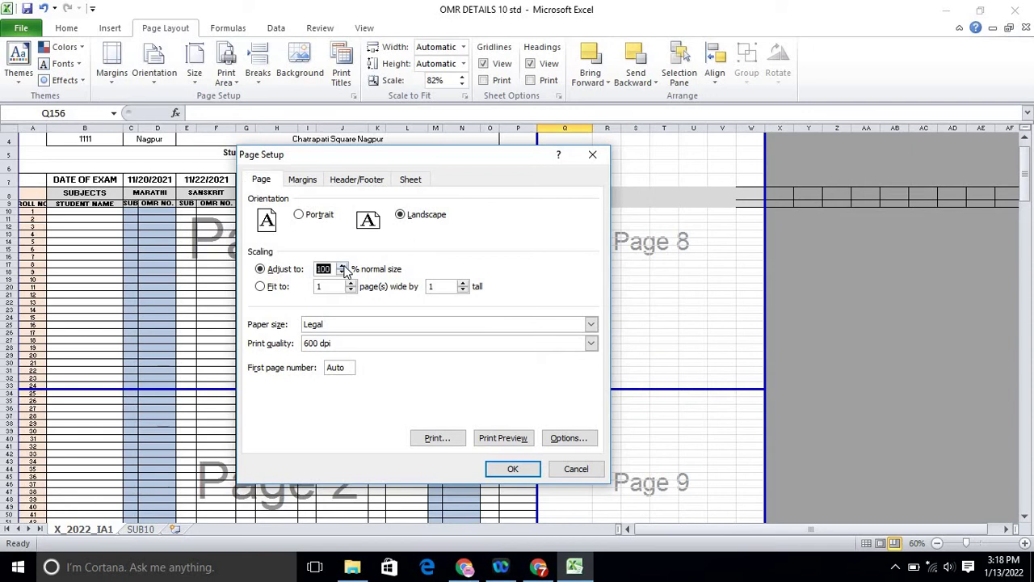
left_click(514, 470)
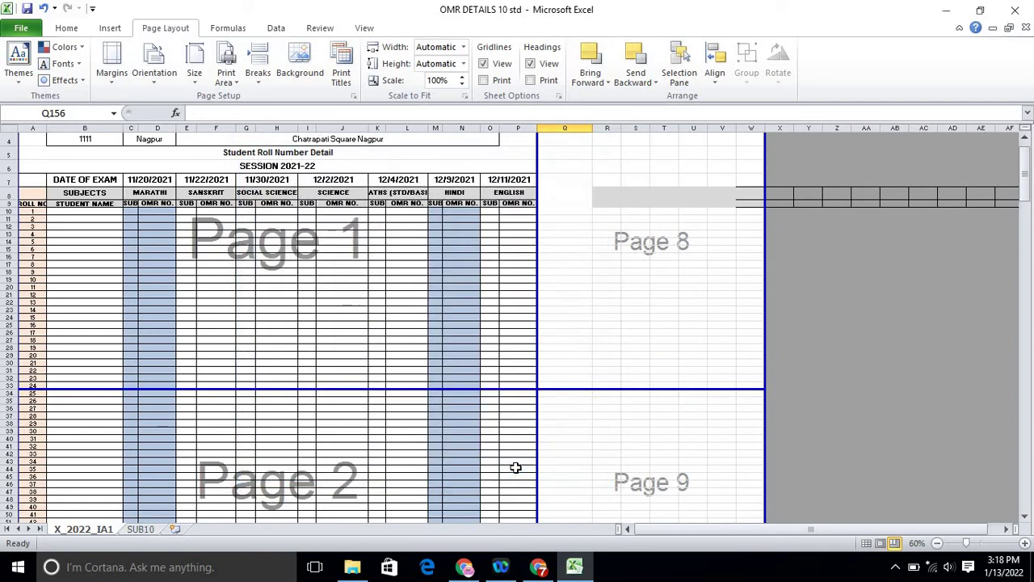
Check the first three pages of the rescaled worksheet in the print preview, then return to the sheet.
left_click(22, 29)
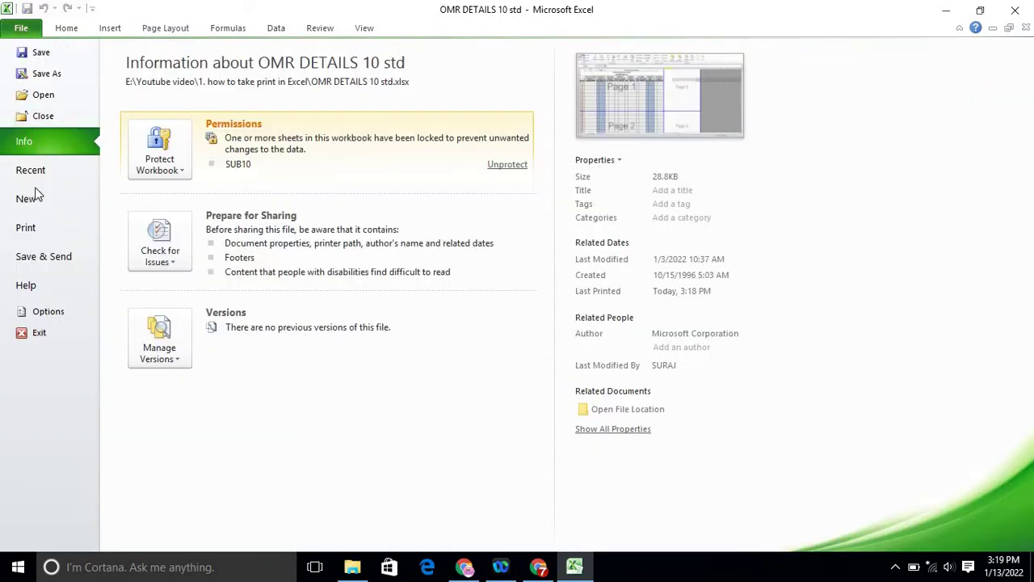
left_click(38, 237)
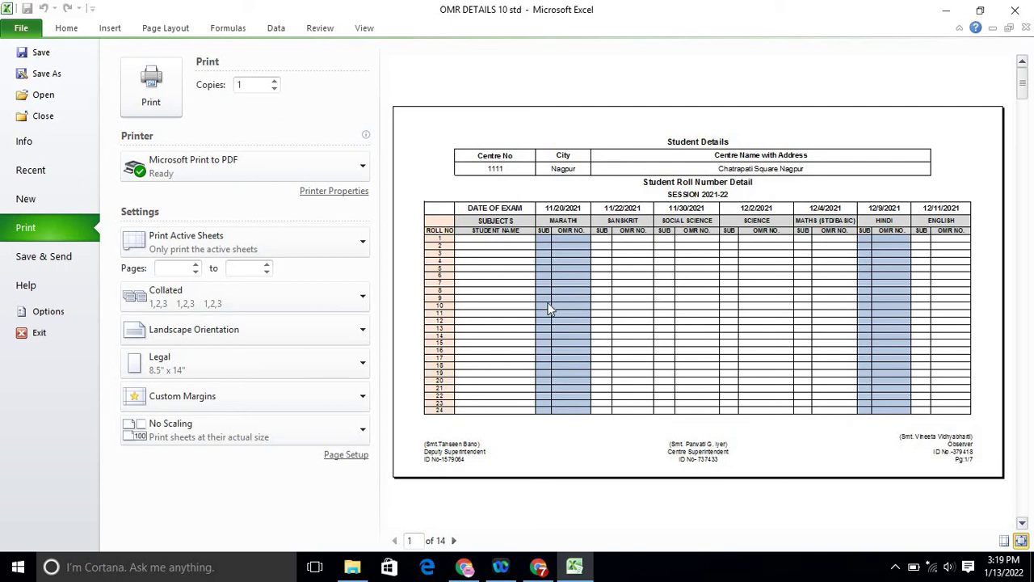
left_click(454, 541)
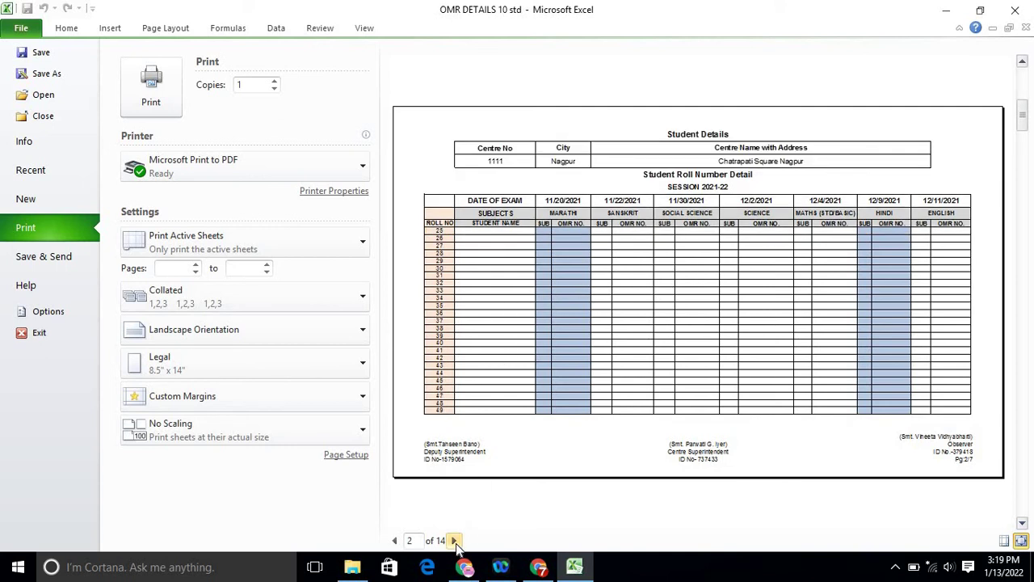
left_click(454, 541)
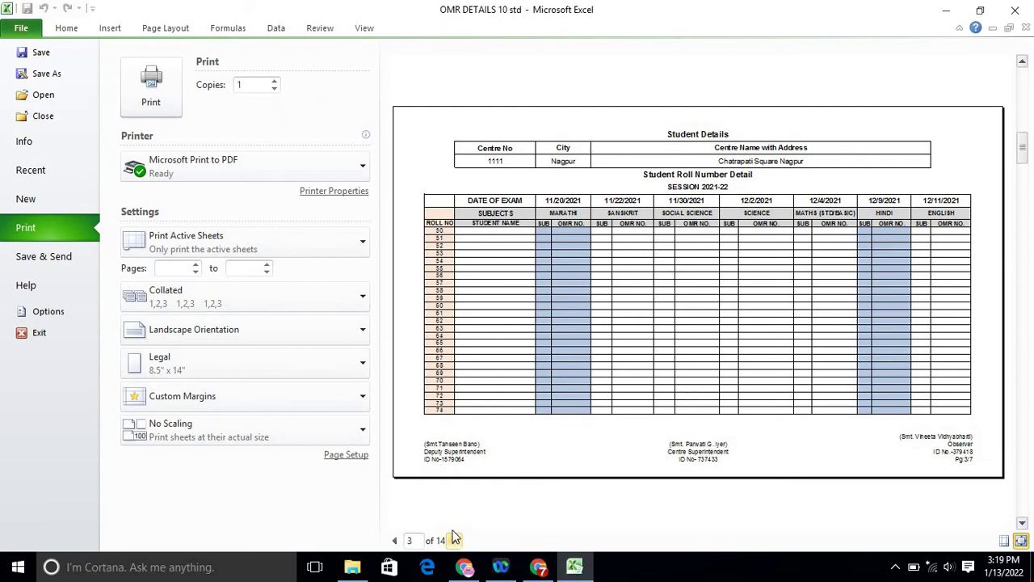
left_click(62, 28)
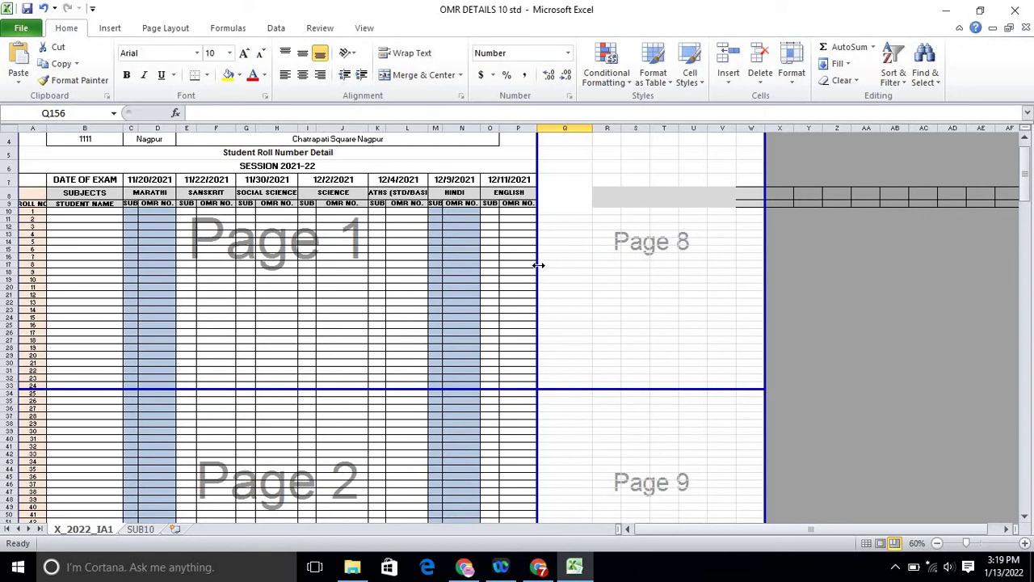
Switch the worksheet from Page Break Preview back to Normal view and return to its heading rows.
left_click_drag(539, 265, 559, 266)
left_click_drag(1026, 179, 1027, 152)
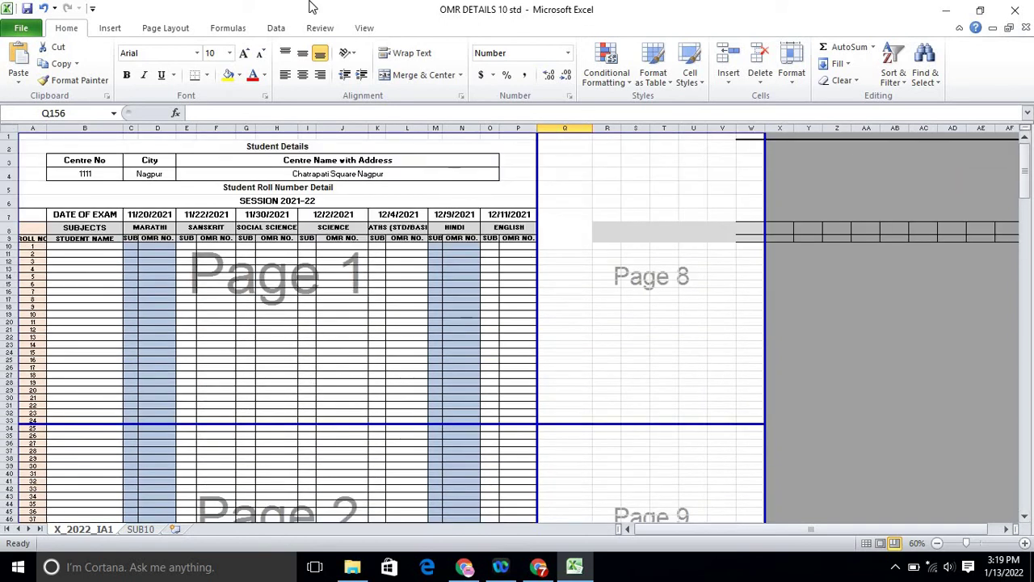
left_click(364, 28)
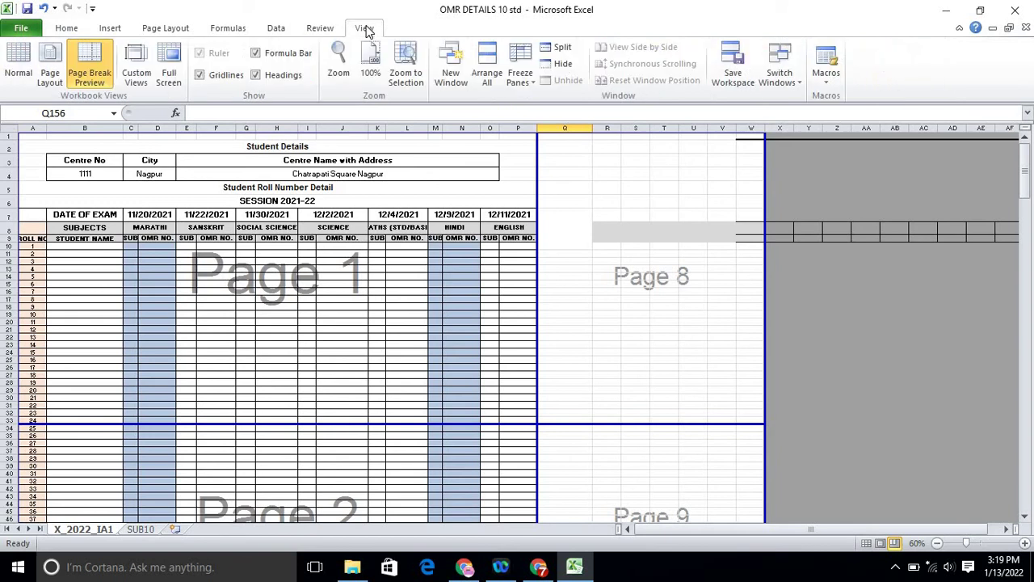
left_click(20, 65)
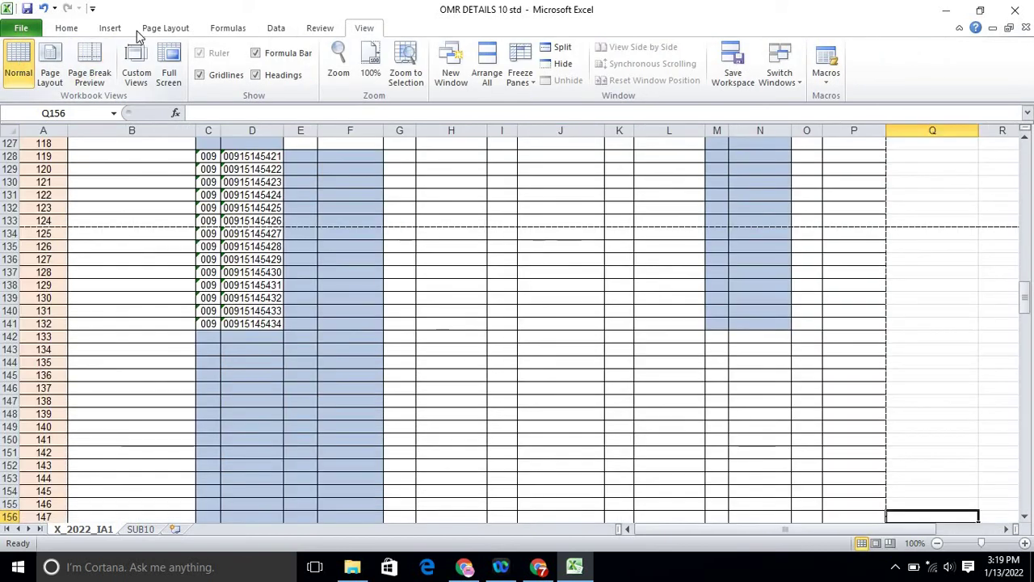
left_click(543, 232)
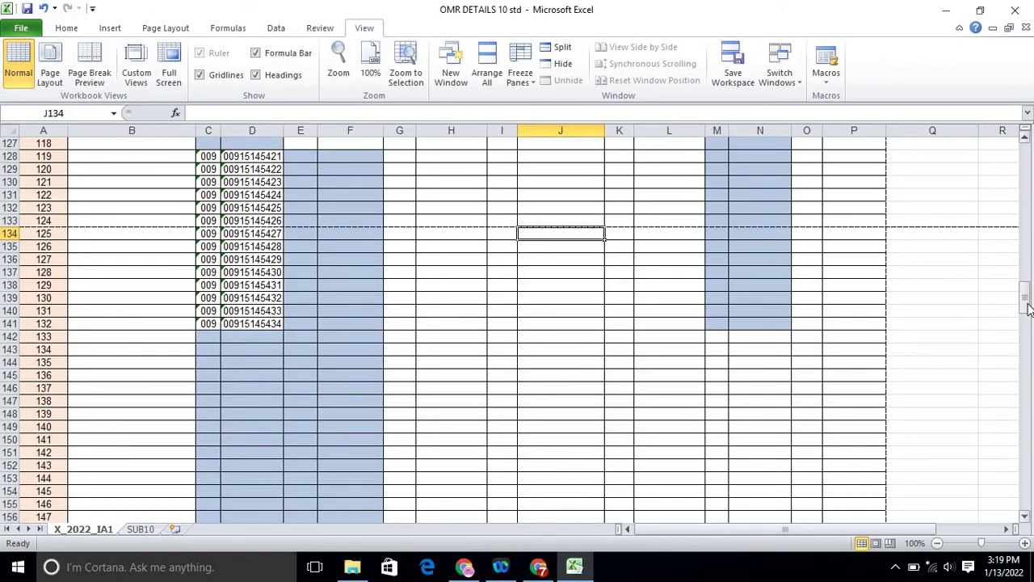
left_click_drag(1028, 309, 1027, 131)
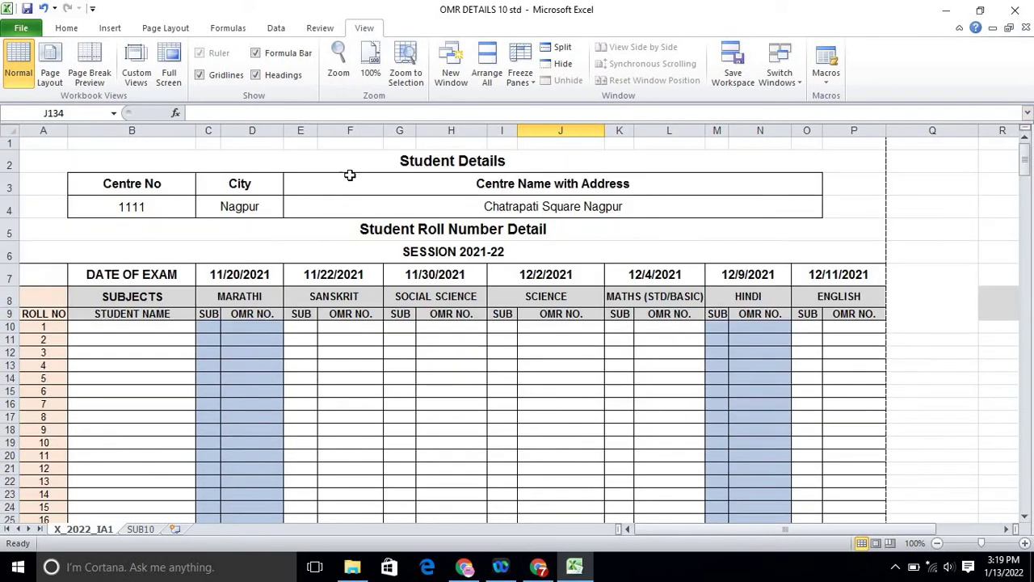
Try row 11 and row 13 as the print title rows to repeat at top, and cancel the page setup changes.
left_click(164, 28)
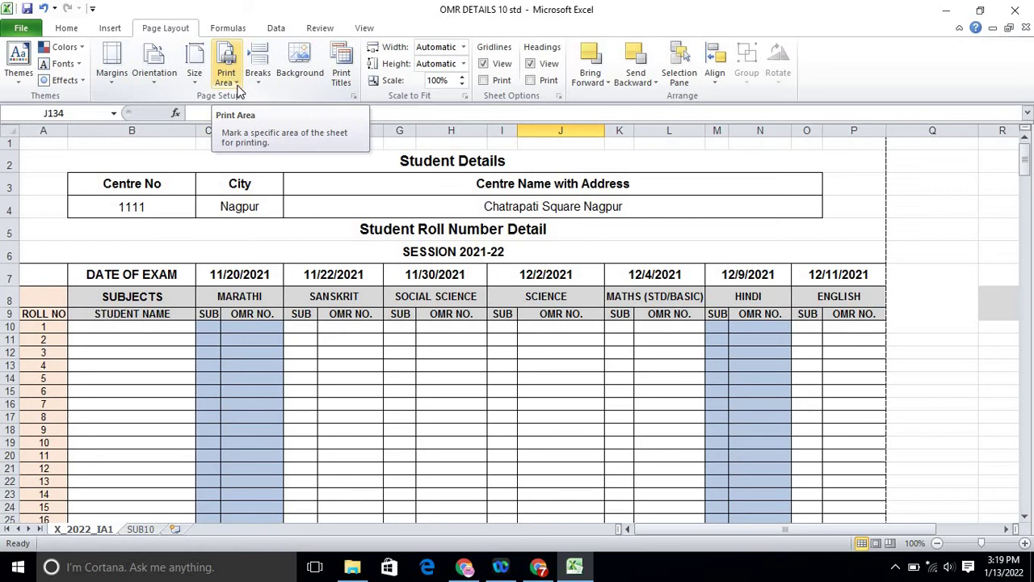
left_click(349, 67)
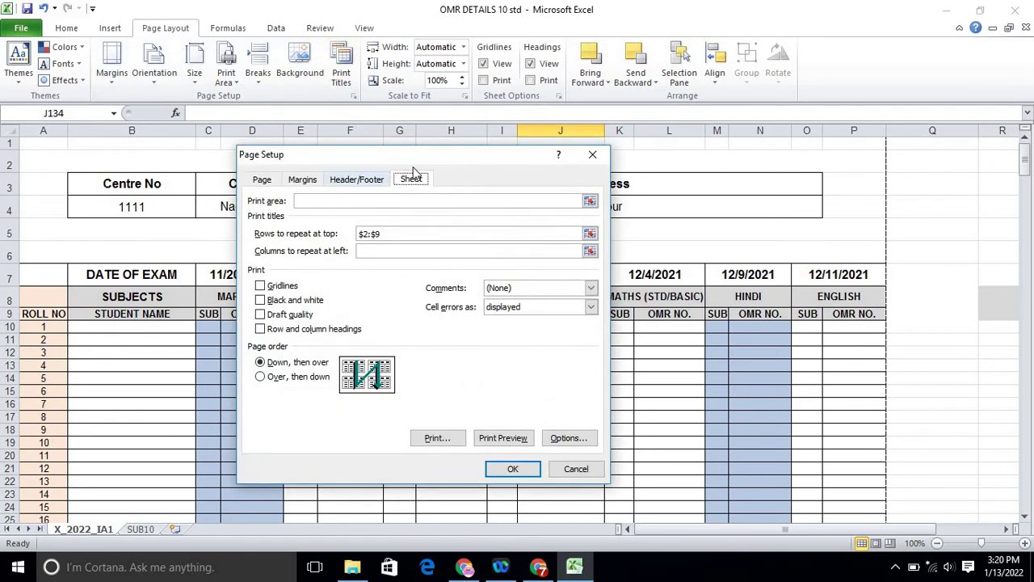
left_click_drag(502, 154, 695, 157)
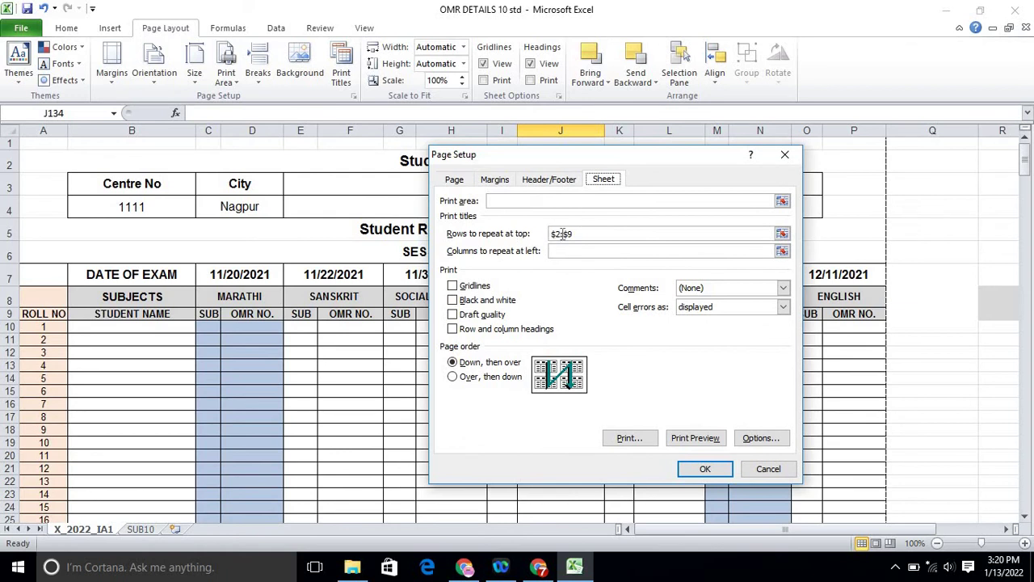
left_click(589, 234)
left_click(590, 235)
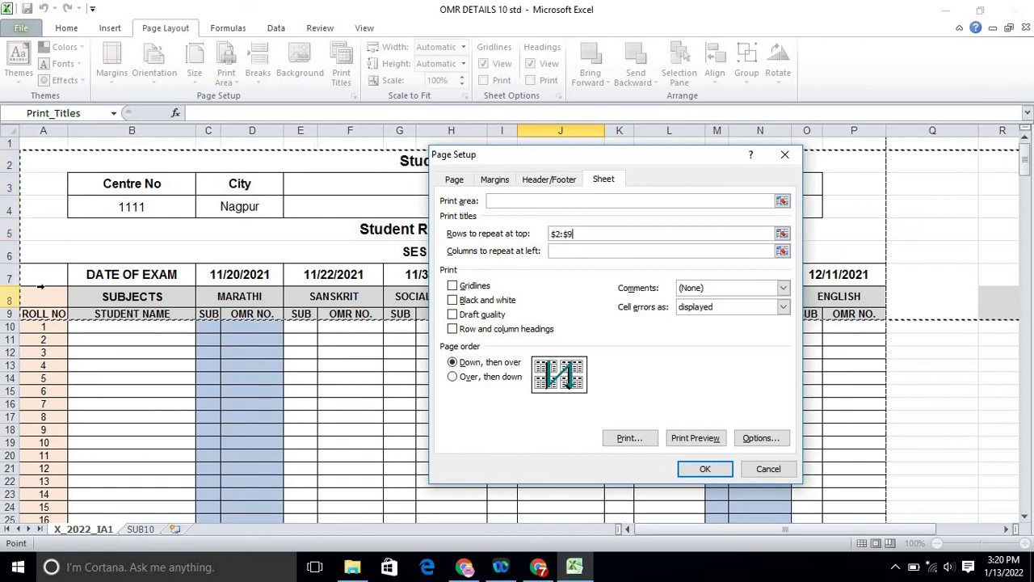
left_click(10, 340)
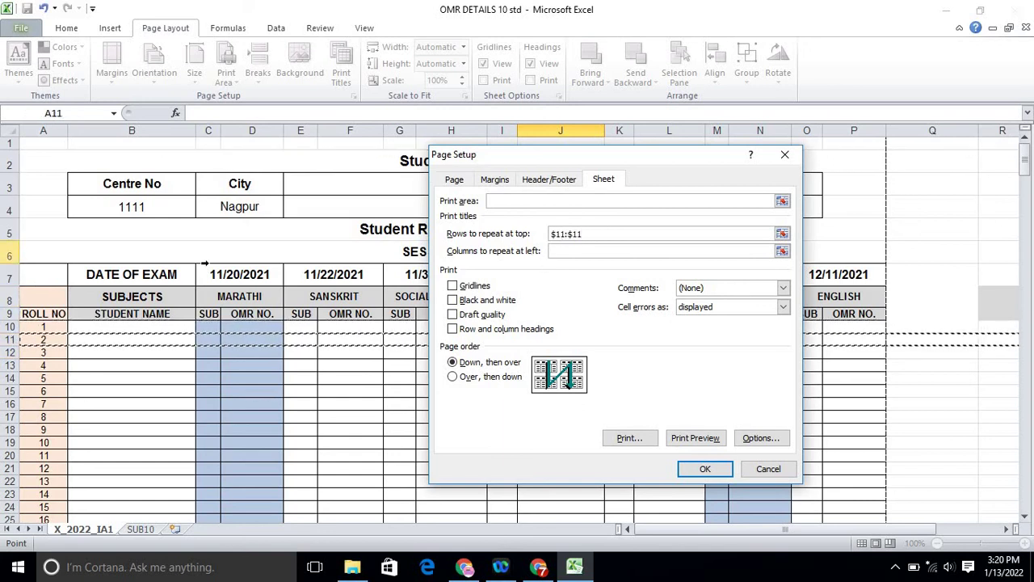
left_click(9, 365)
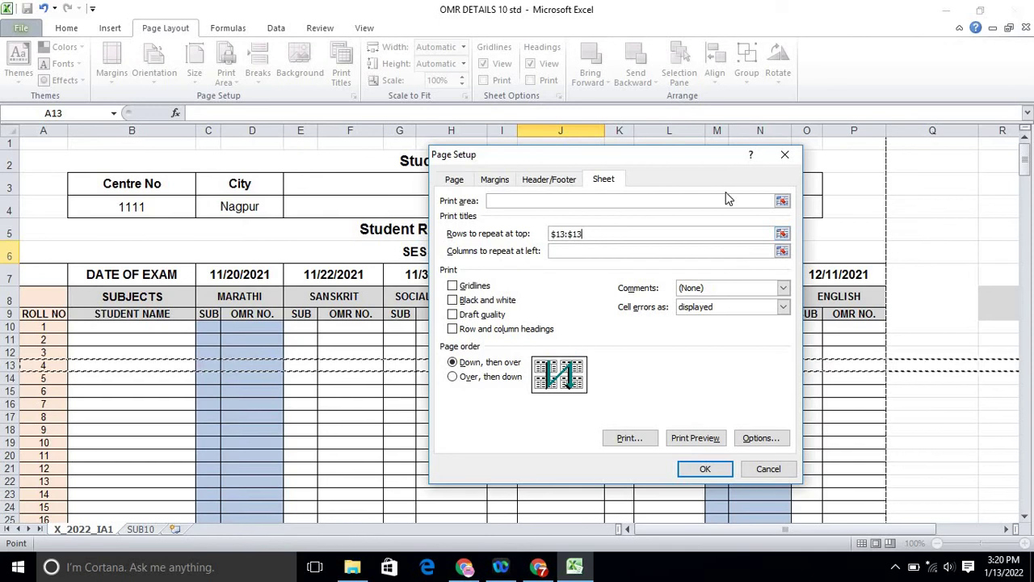
left_click(769, 470)
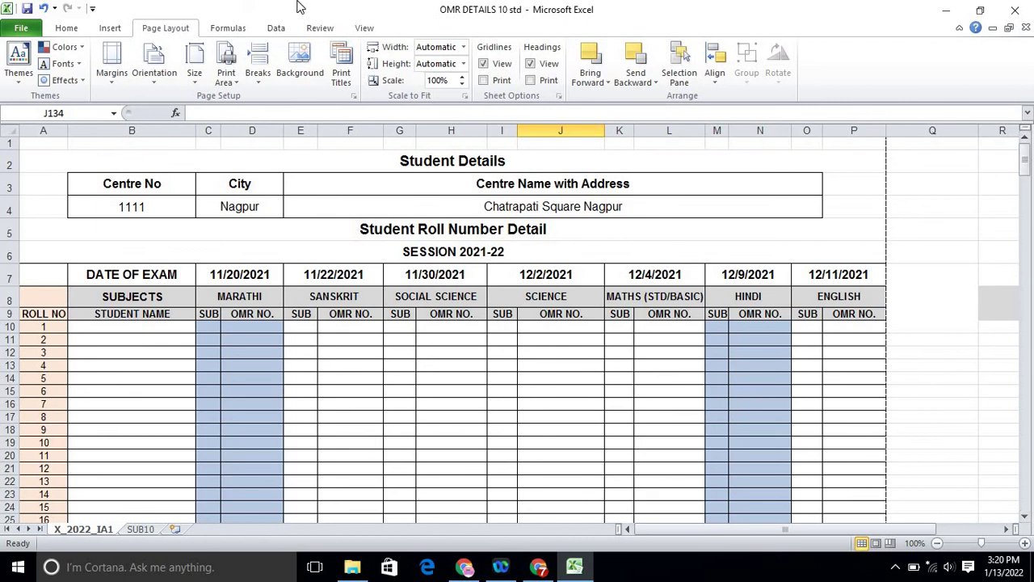
left_click(365, 33)
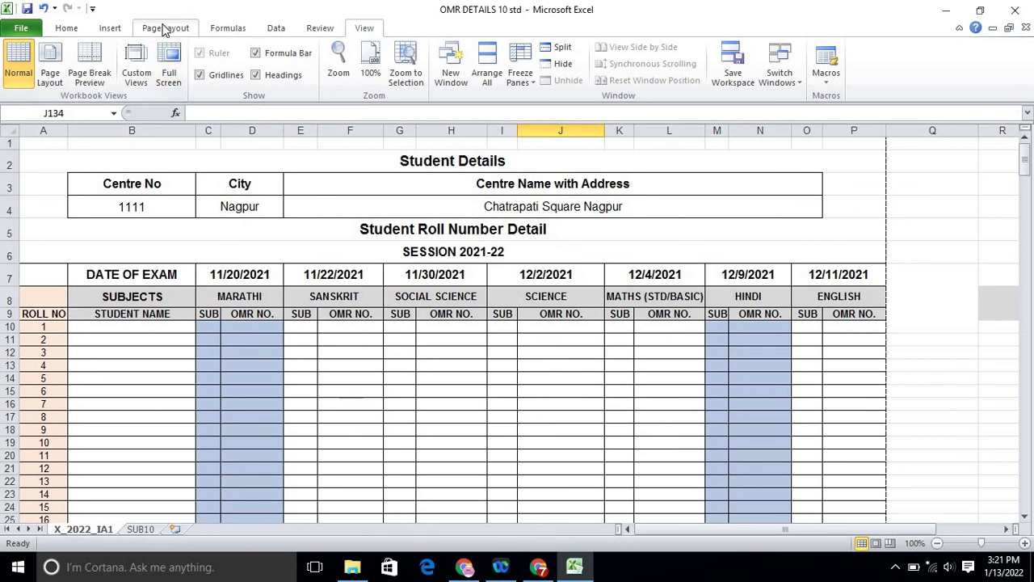
left_click(164, 28)
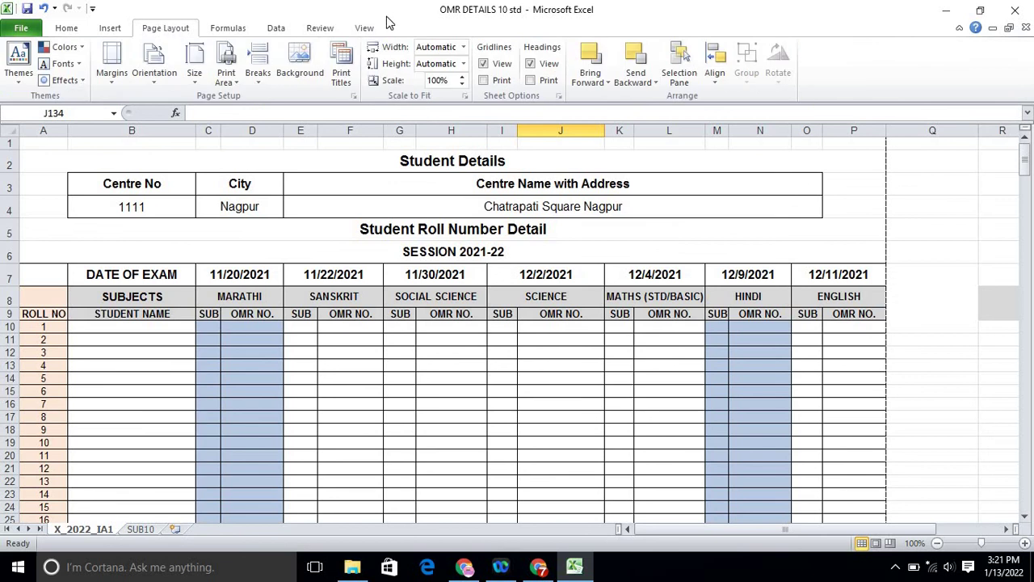